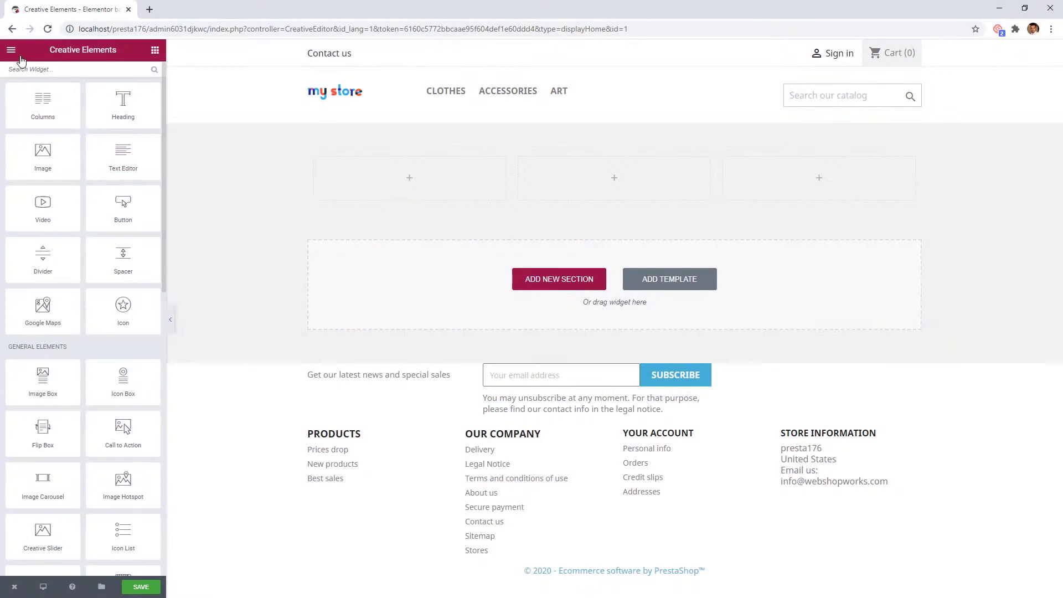
Open the editor's main menu, which lists Global Colors, Global Fonts and Color Picker
{"action": "left_click", "coordinate": [12, 50]}
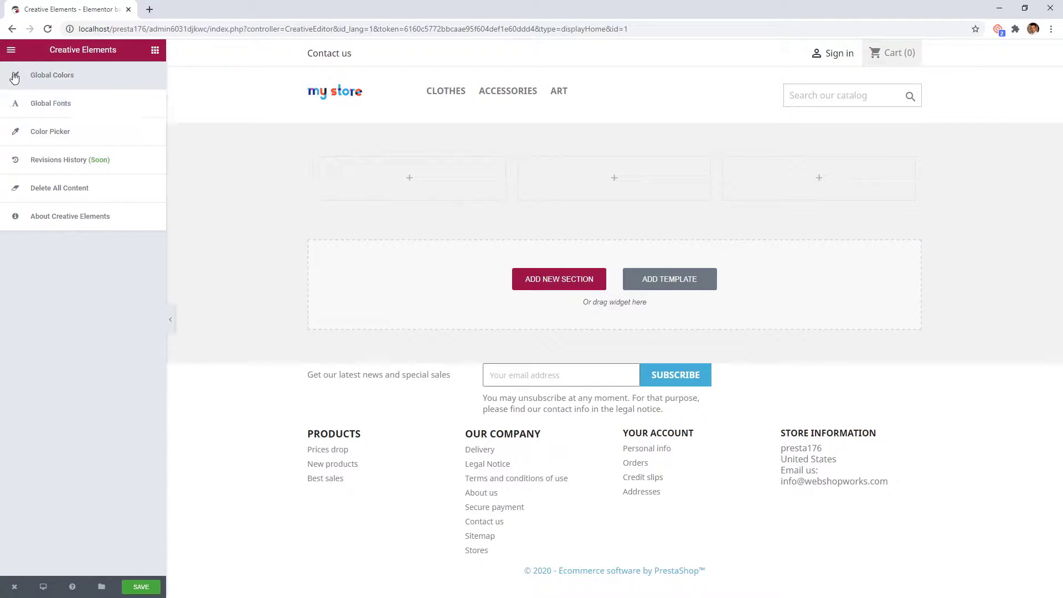
Add a heading, a text block, a Click me button and a three-item icon list to the first column
{"action": "left_click", "coordinate": [11, 53]}
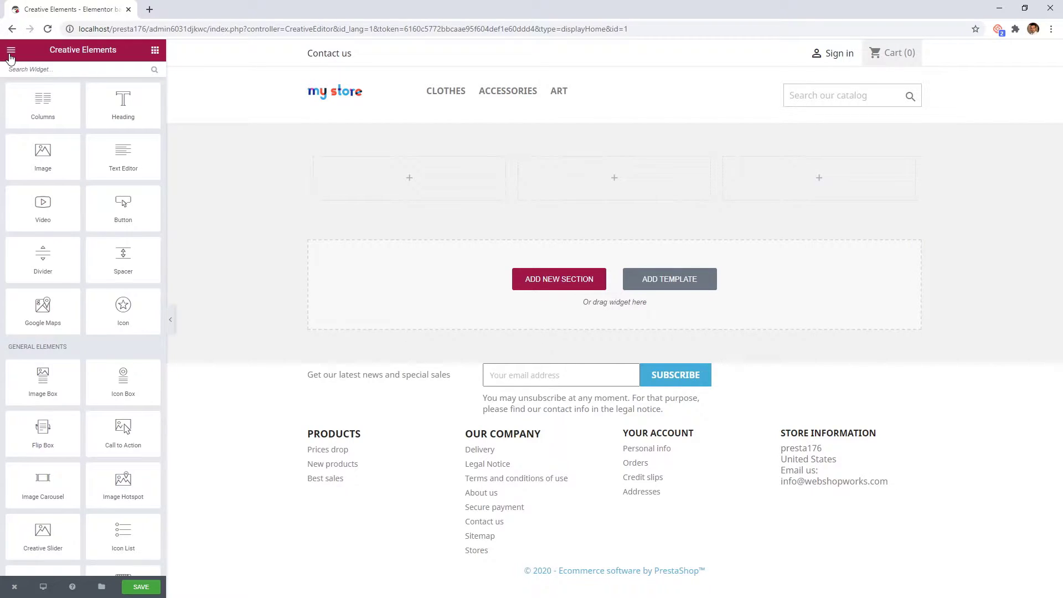
{"action": "left_click_drag", "start_coordinate": [122, 100], "coordinate": [409, 177]}
{"action": "left_click", "coordinate": [155, 50]}
{"action": "left_click_drag", "start_coordinate": [125, 158], "coordinate": [366, 171]}
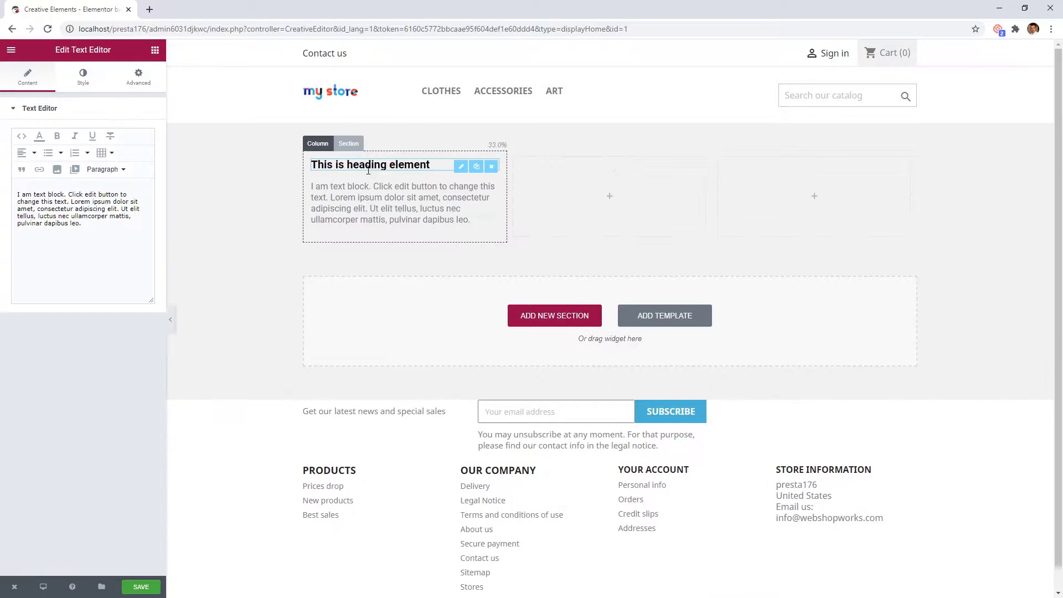
{"action": "left_click", "coordinate": [155, 50]}
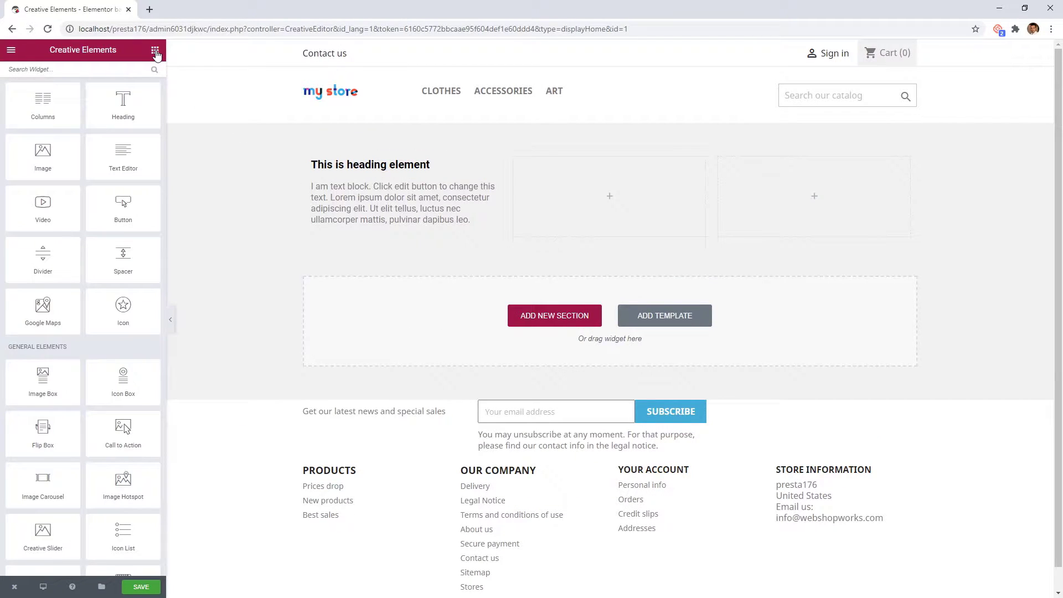
{"action": "left_click_drag", "start_coordinate": [123, 206], "coordinate": [363, 212]}
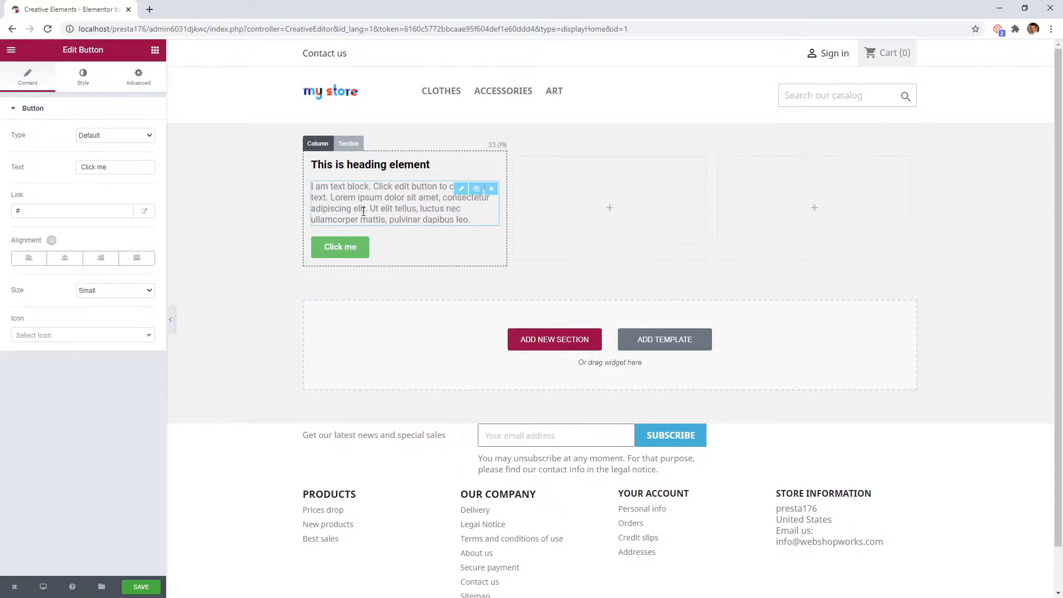
{"action": "left_click", "coordinate": [155, 50]}
{"action": "left_click_drag", "start_coordinate": [123, 532], "coordinate": [390, 222]}
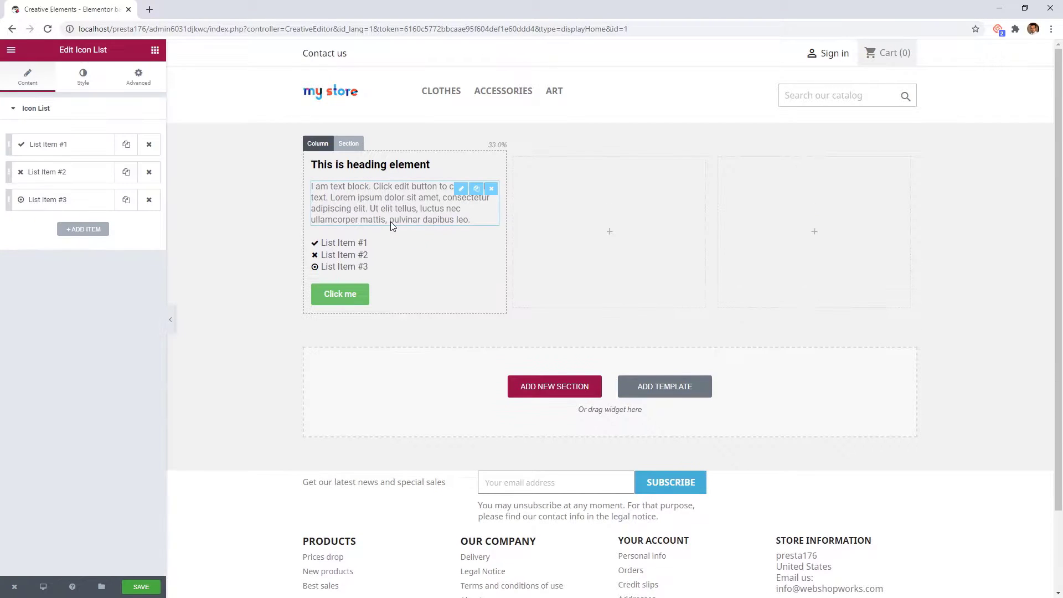
Add Tabs and an Accordion widget to the middle column
{"action": "left_click", "coordinate": [155, 50]}
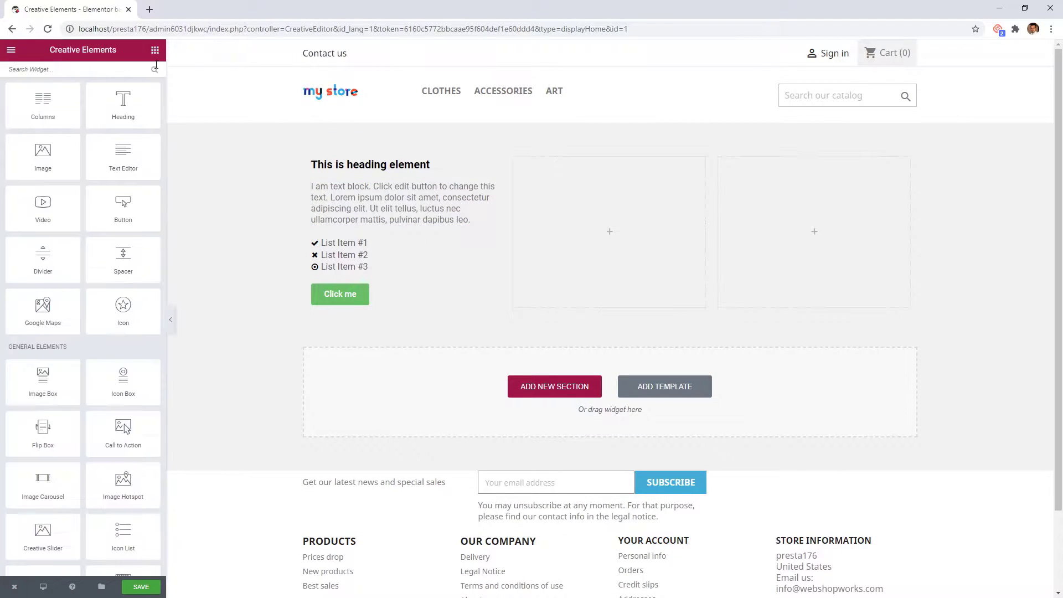
{"action": "scroll", "coordinate": [89, 405], "scroll_direction": "down", "scroll_amount": 3}
{"action": "left_click_drag", "start_coordinate": [61, 512], "coordinate": [576, 207]}
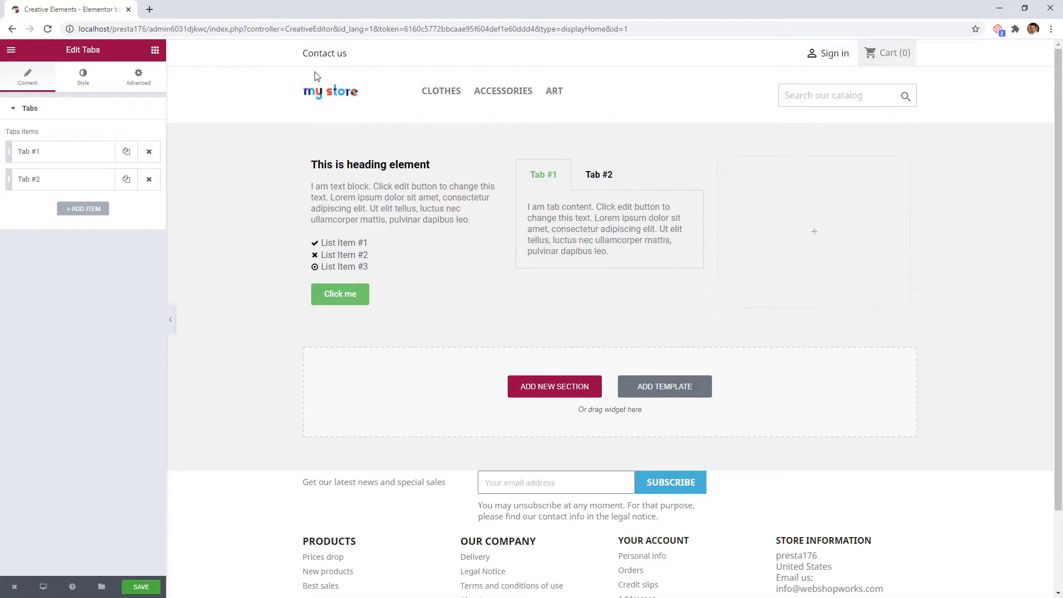
{"action": "left_click", "coordinate": [155, 50]}
{"action": "scroll", "coordinate": [69, 449], "scroll_direction": "down", "scroll_amount": 3}
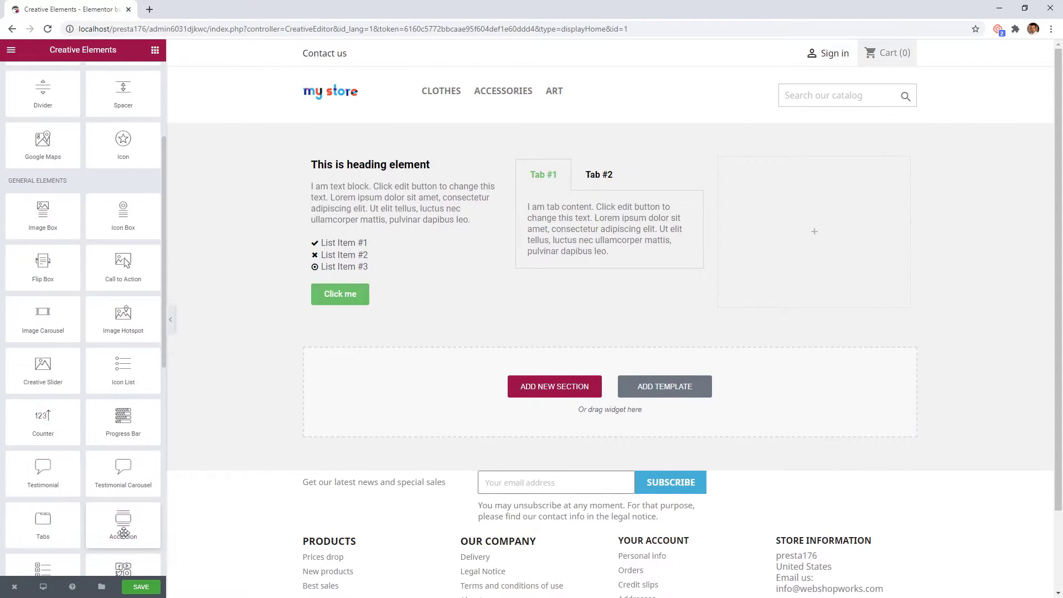
{"action": "left_click_drag", "start_coordinate": [123, 529], "coordinate": [596, 264]}
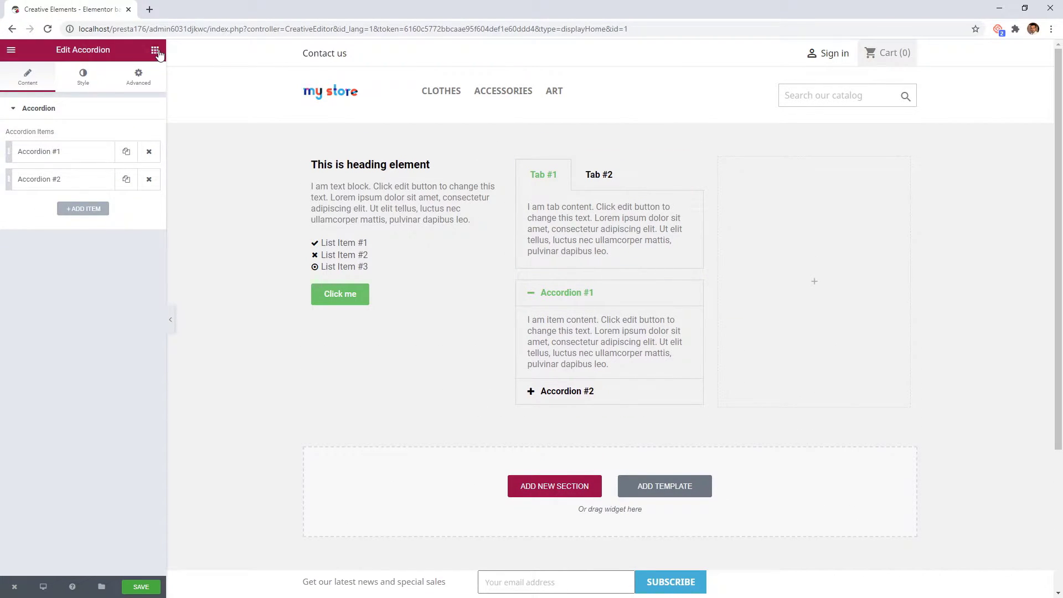
Add a star icon box to the right column with a Cool Number counter above it
{"action": "left_click", "coordinate": [156, 51]}
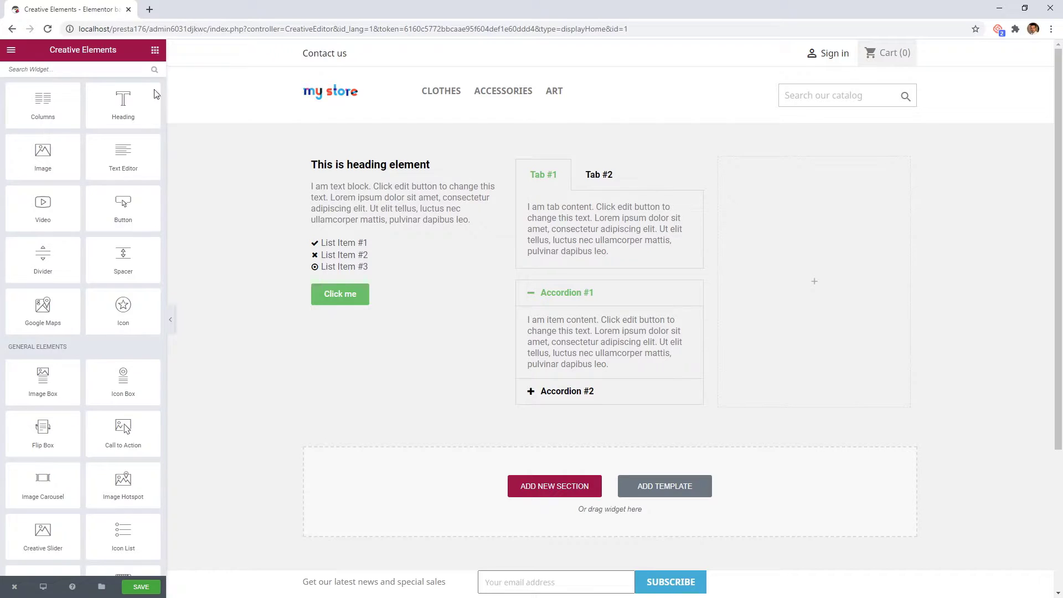
{"action": "left_click_drag", "start_coordinate": [123, 382], "coordinate": [772, 230]}
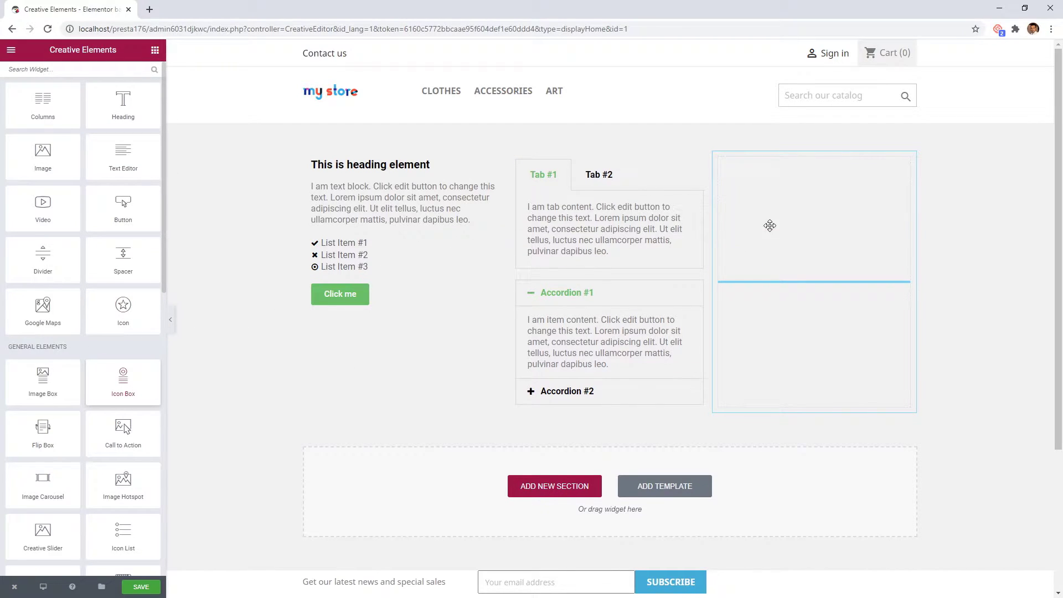
{"action": "left_click", "coordinate": [155, 50]}
{"action": "scroll", "coordinate": [102, 299], "scroll_direction": "down", "scroll_amount": 5}
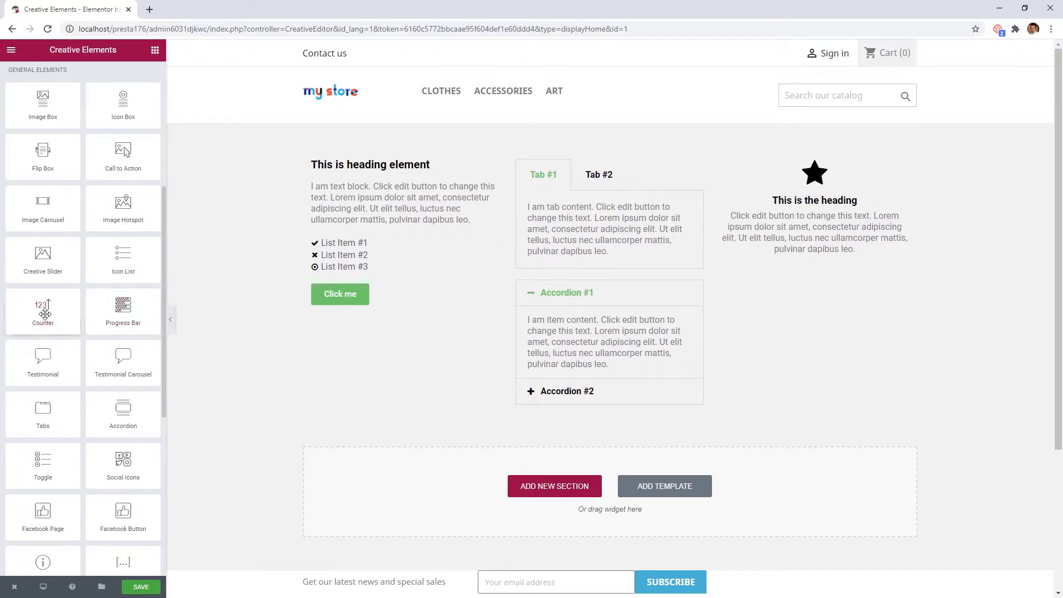
{"action": "left_click_drag", "start_coordinate": [43, 310], "coordinate": [829, 249]}
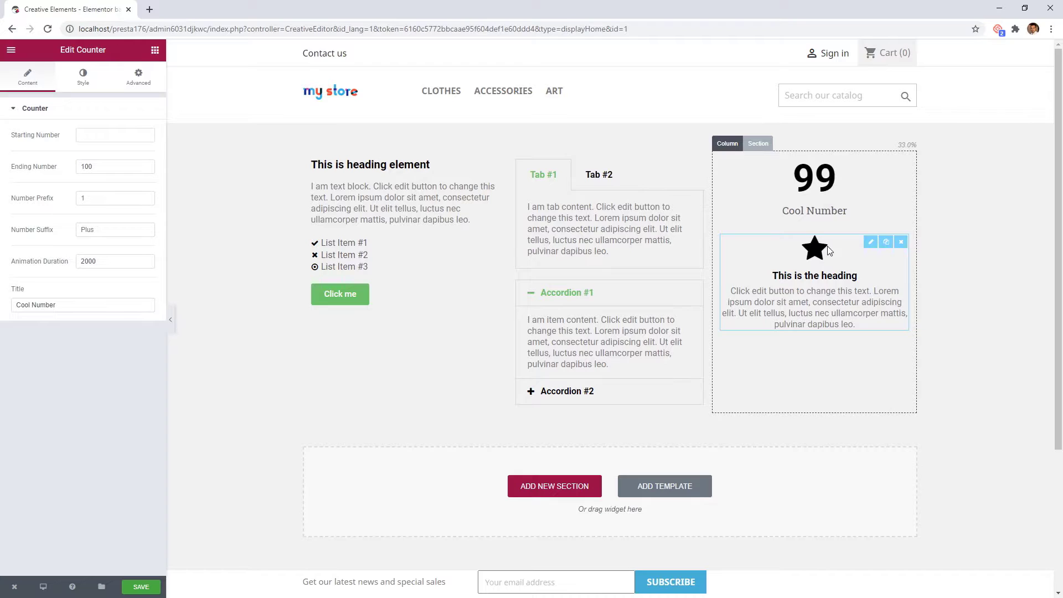
In Global Colors, preview the Ocean, Royal, Violet and Sweet palettes, ending on Sweet
{"action": "left_click", "coordinate": [10, 51]}
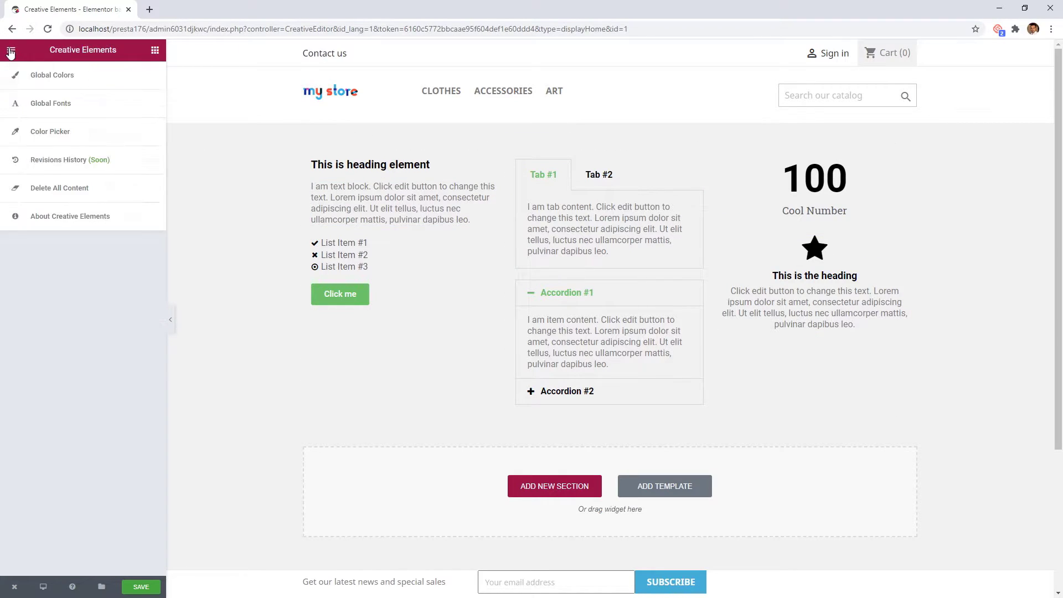
{"action": "left_click", "coordinate": [15, 81]}
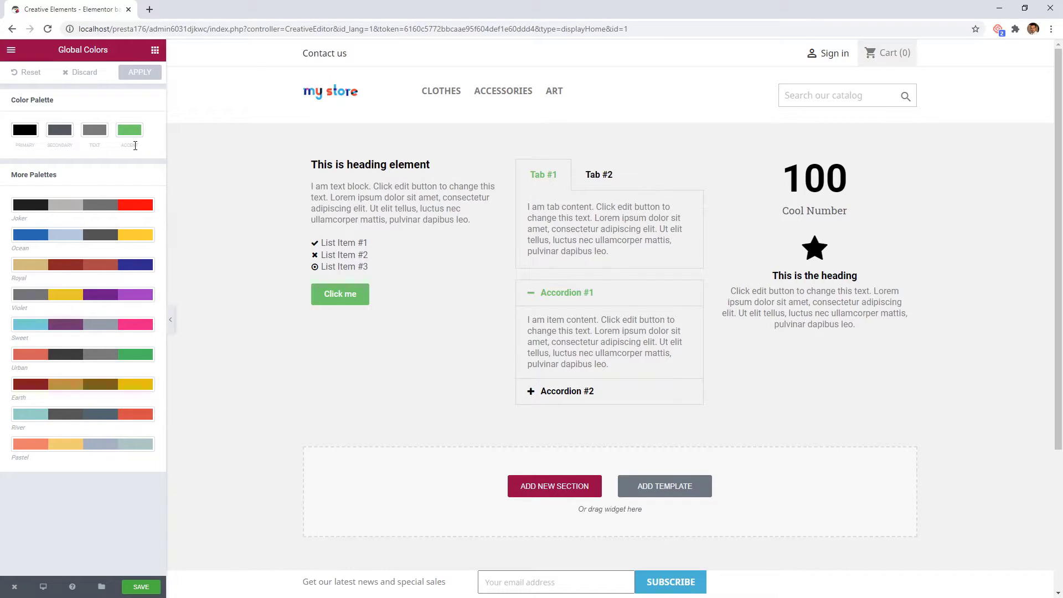
{"action": "left_click", "coordinate": [65, 236]}
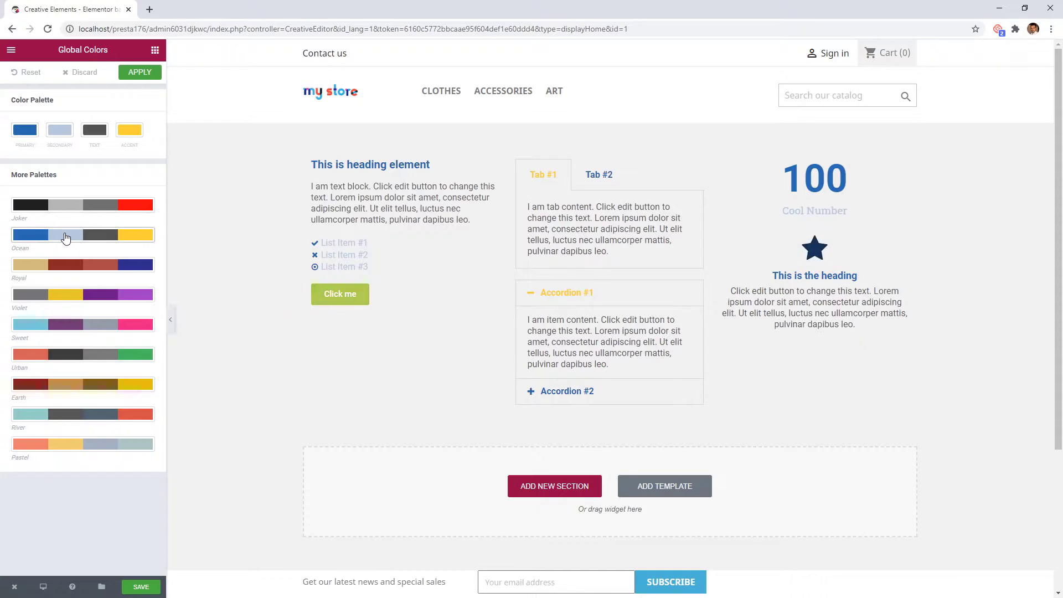
{"action": "left_click", "coordinate": [66, 262]}
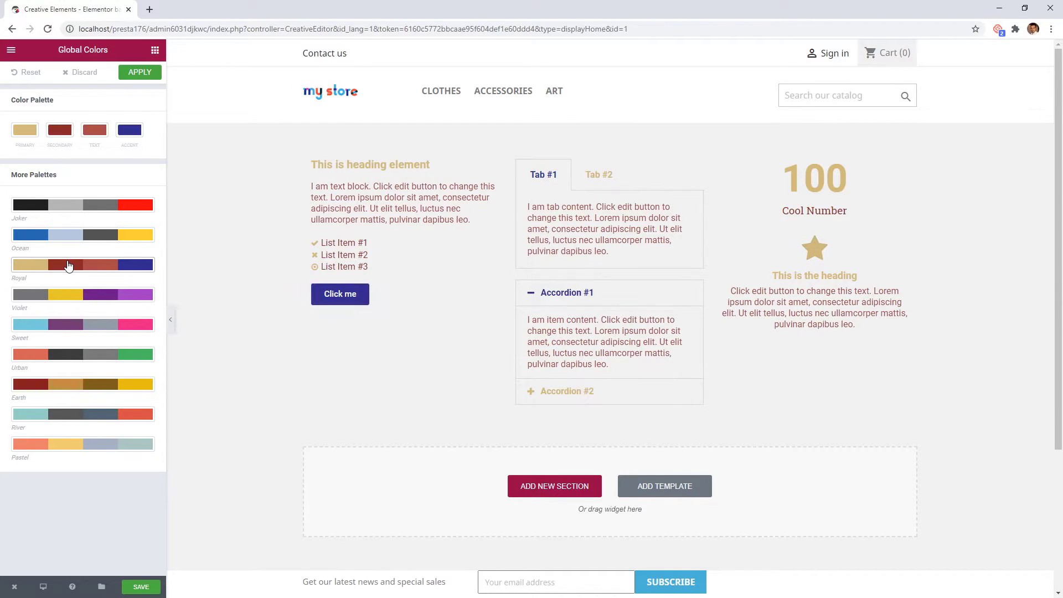
{"action": "left_click", "coordinate": [71, 295]}
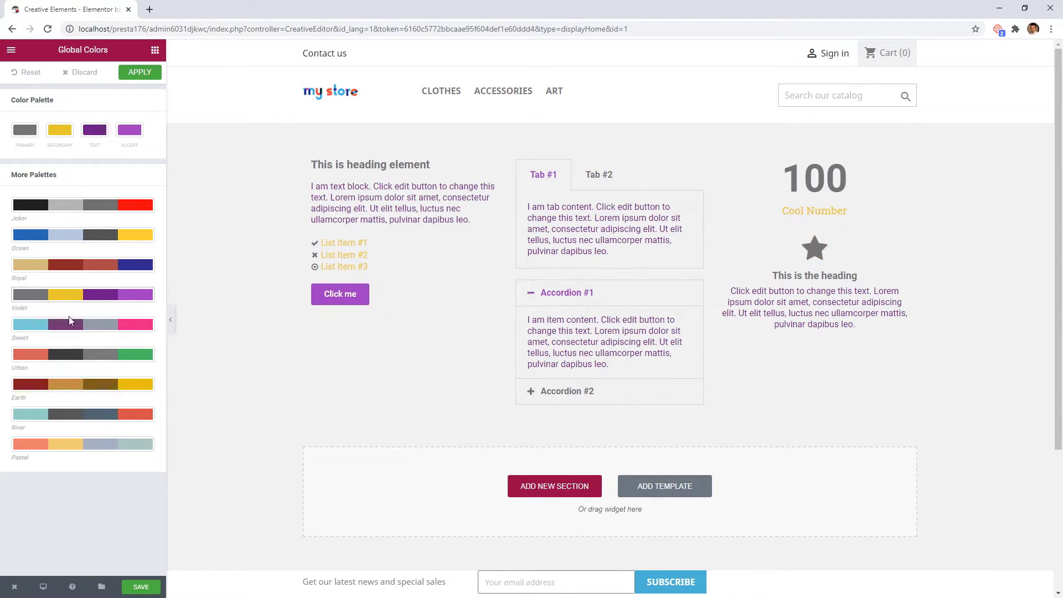
{"action": "left_click", "coordinate": [71, 328]}
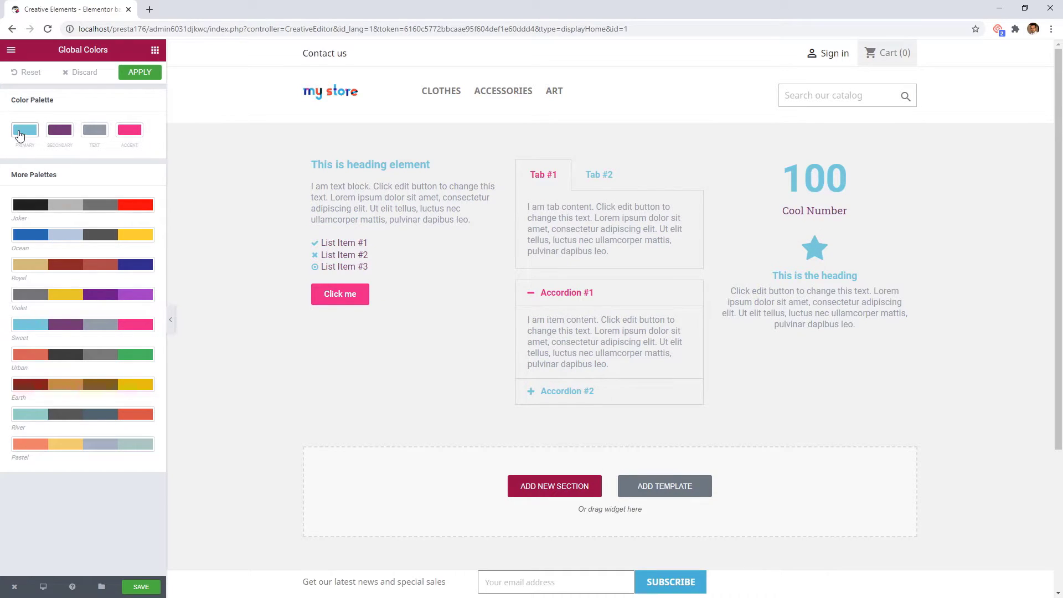
Change the Primary colour to vivid blue #491de5 and darken the Secondary colour toward blue
{"action": "left_click", "coordinate": [20, 133]}
{"action": "left_click_drag", "start_coordinate": [125, 203], "coordinate": [84, 155]}
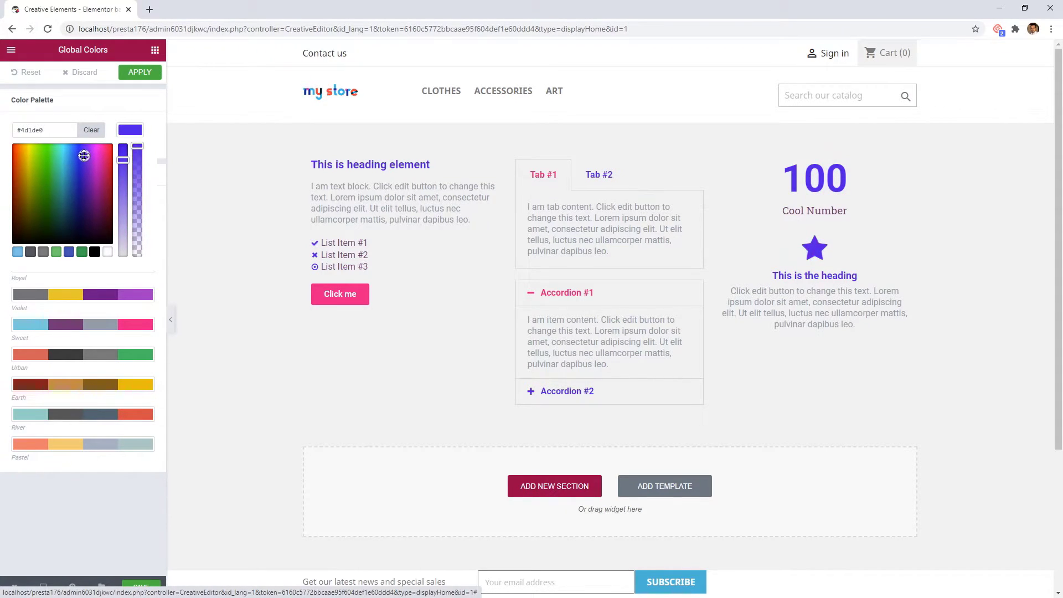
{"action": "left_click", "coordinate": [125, 137]}
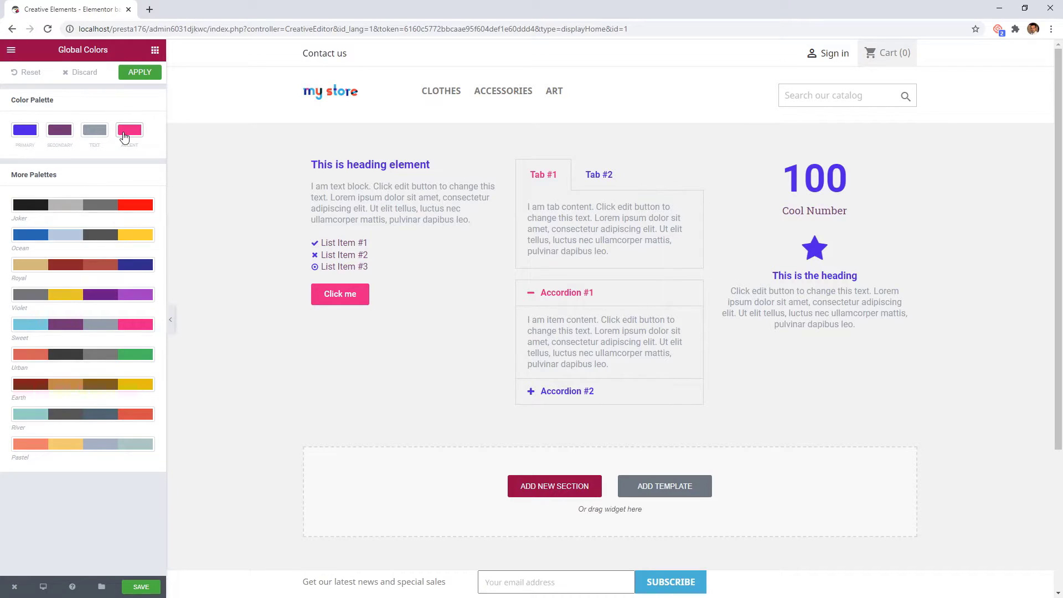
{"action": "left_click", "coordinate": [60, 131]}
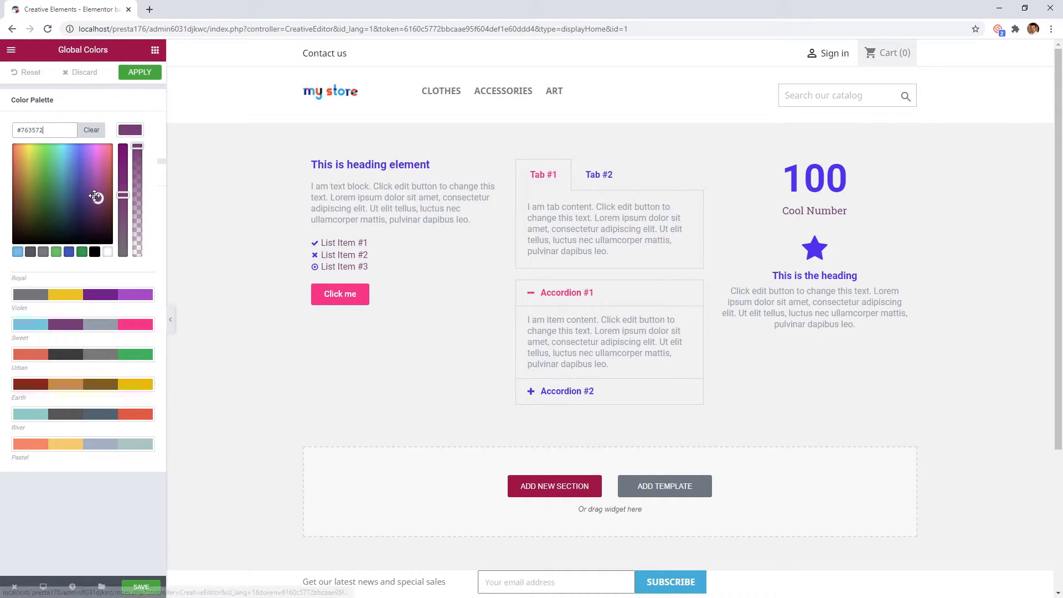
{"action": "mouse_move", "coordinate": [95, 197]}
{"action": "left_mouse_down"}
{"action": "mouse_move", "coordinate": [63, 188]}
{"action": "mouse_move", "coordinate": [83, 177]}
{"action": "mouse_move", "coordinate": [68, 195]}
{"action": "mouse_move", "coordinate": [85, 205]}
{"action": "left_mouse_up"}
{"action": "left_click", "coordinate": [120, 139]}
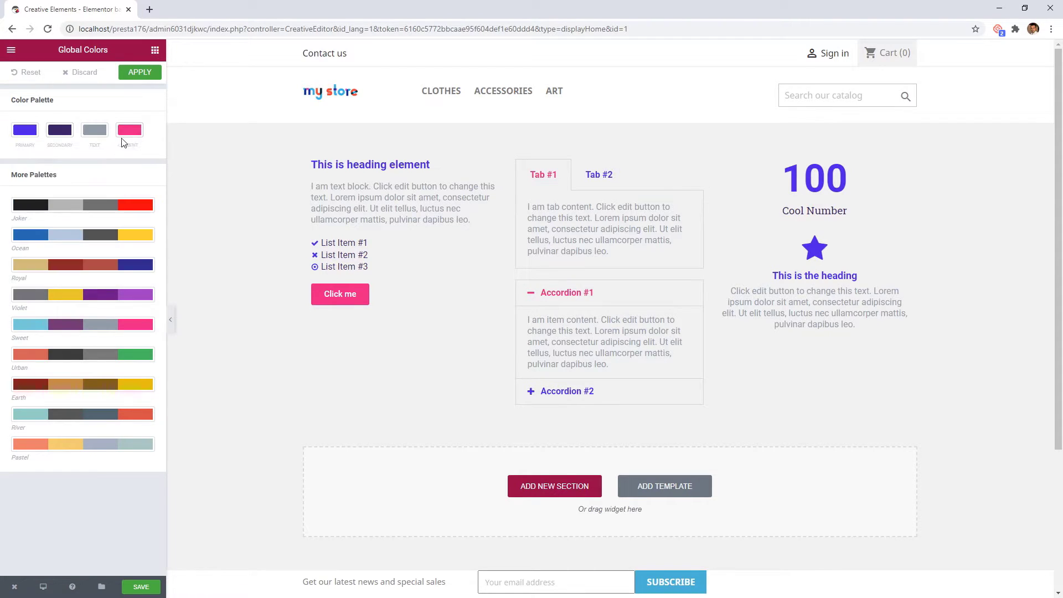
Set Text to dark grey #54595f, darken Accent to crimson #d61d52, and apply the global colours
{"action": "left_click", "coordinate": [95, 130]}
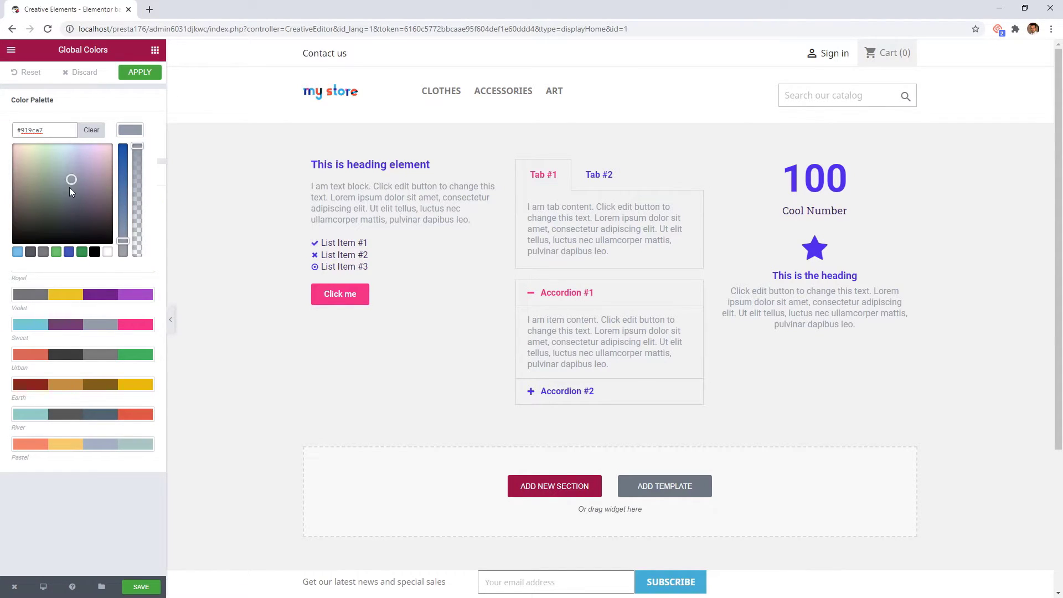
{"action": "left_click", "coordinate": [32, 255]}
{"action": "mouse_move", "coordinate": [71, 209]}
{"action": "left_mouse_down"}
{"action": "mouse_move", "coordinate": [17, 184]}
{"action": "mouse_move", "coordinate": [82, 202]}
{"action": "mouse_move", "coordinate": [65, 209]}
{"action": "left_mouse_up"}
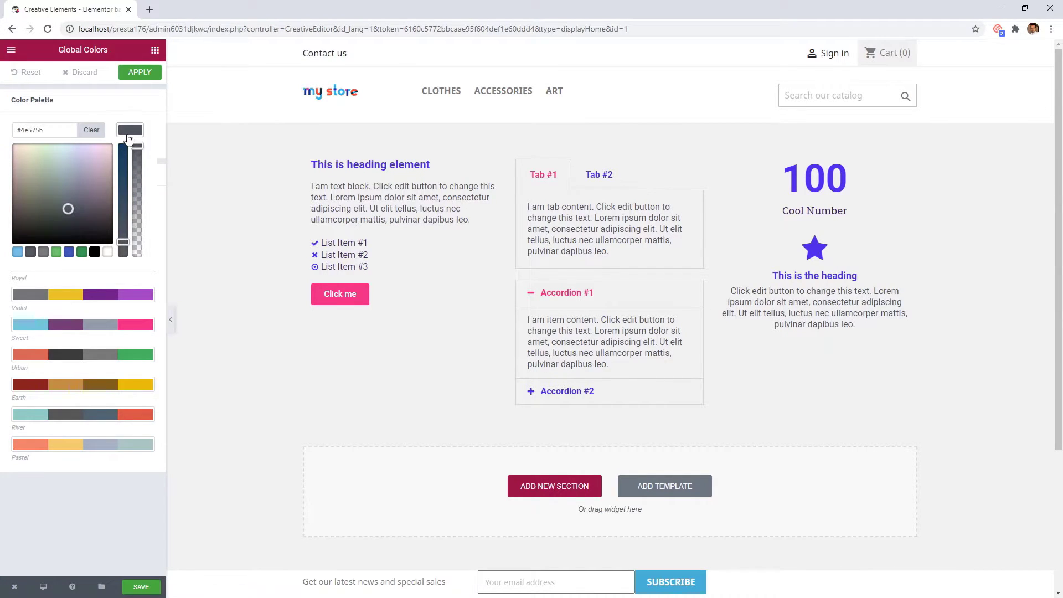
{"action": "left_click", "coordinate": [132, 133]}
{"action": "left_click", "coordinate": [132, 133]}
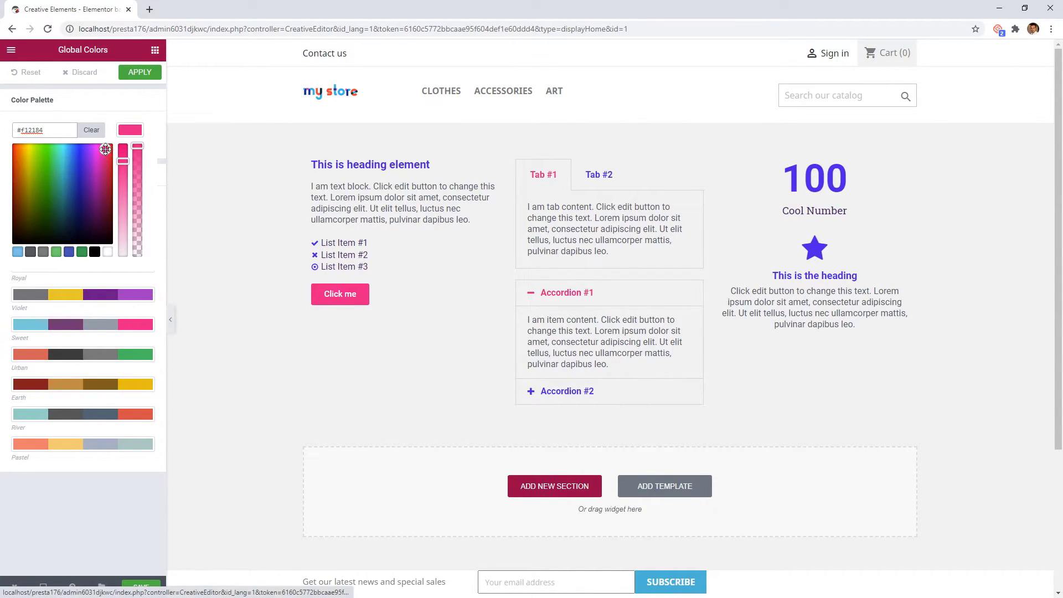
{"action": "mouse_move", "coordinate": [105, 149]}
{"action": "left_mouse_down"}
{"action": "mouse_move", "coordinate": [108, 166]}
{"action": "mouse_move", "coordinate": [119, 161]}
{"action": "left_mouse_up"}
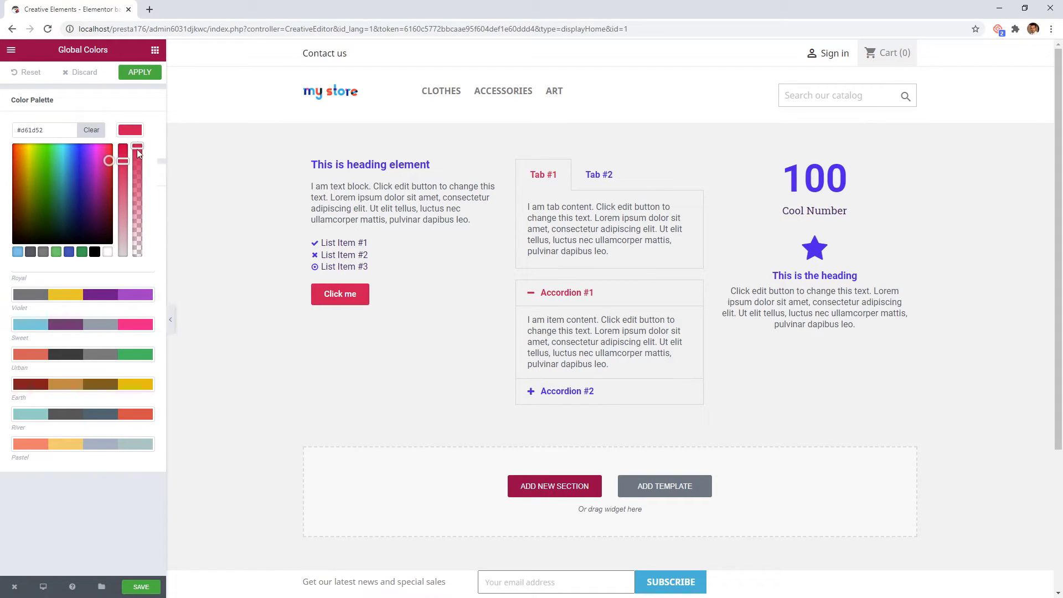
{"action": "left_click", "coordinate": [133, 135]}
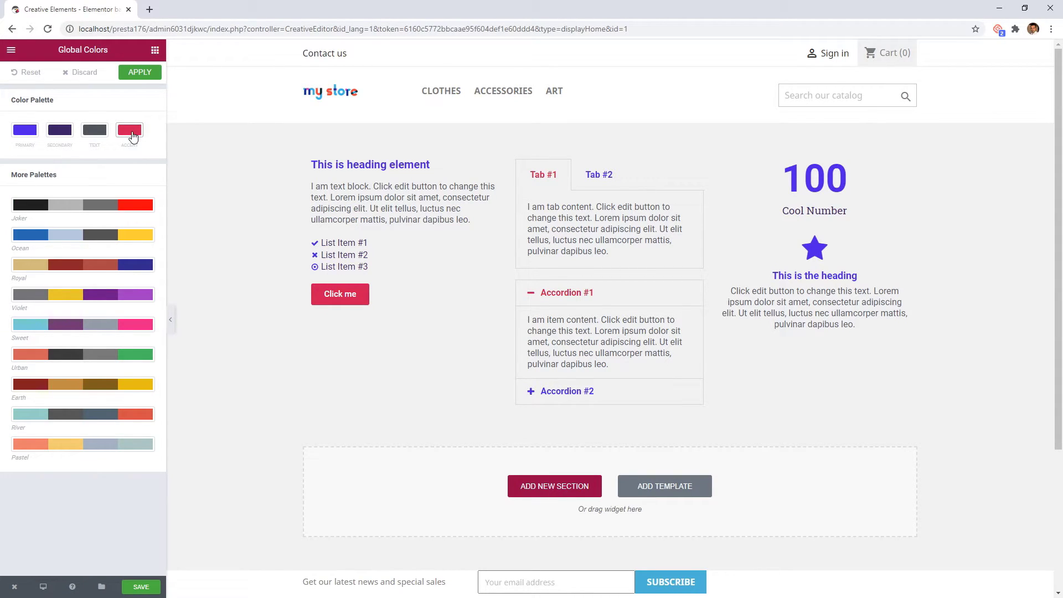
{"action": "left_click", "coordinate": [138, 78]}
{"action": "left_click", "coordinate": [138, 79]}
In Global Fonts, set the Primary Headline family to Nunito after trying Nova Round
{"action": "left_click", "coordinate": [12, 53]}
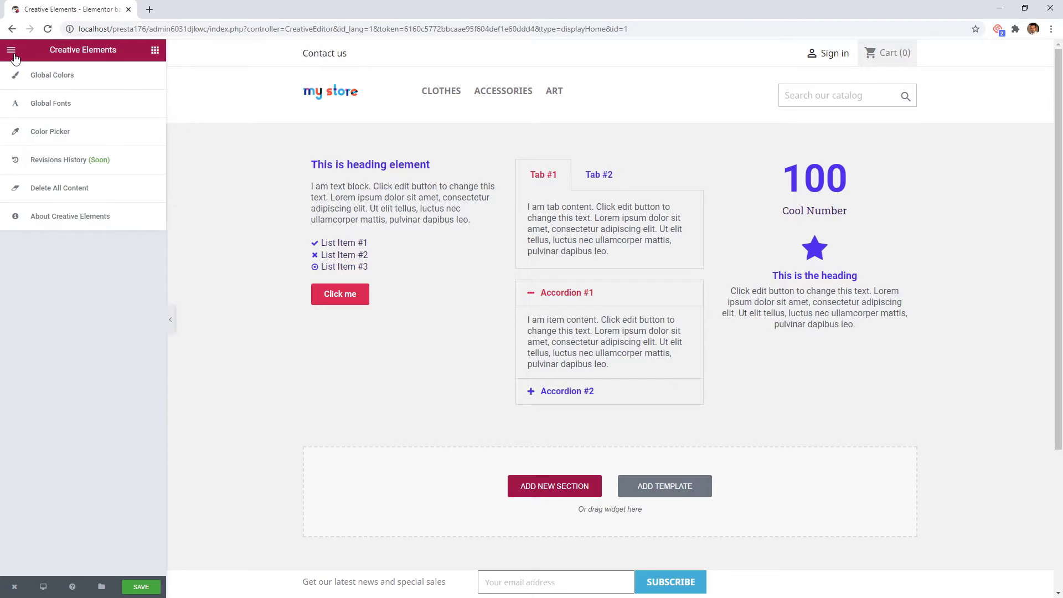
{"action": "left_click", "coordinate": [34, 108]}
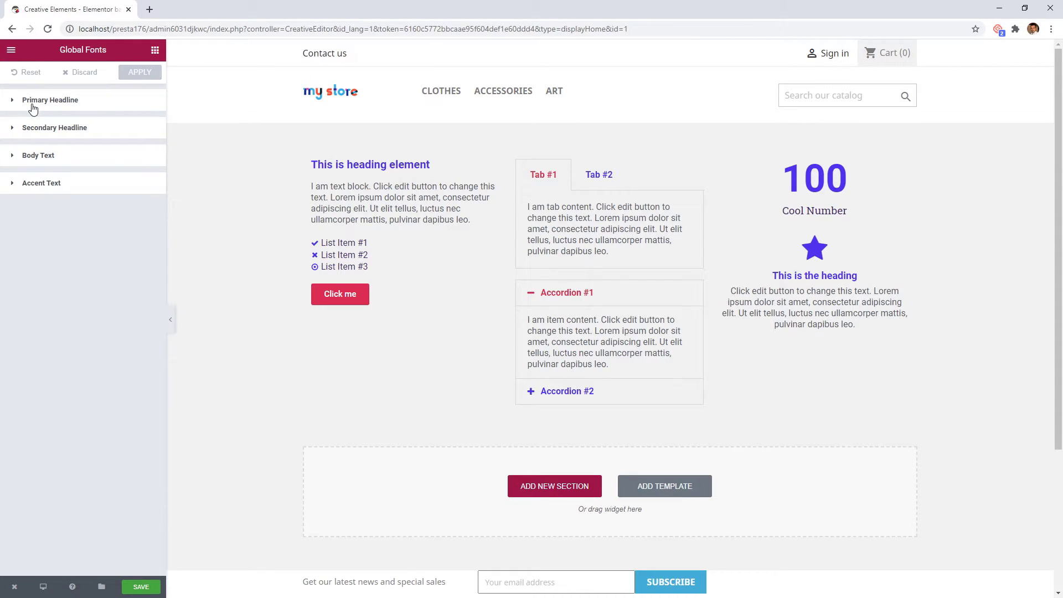
{"action": "left_click", "coordinate": [33, 109]}
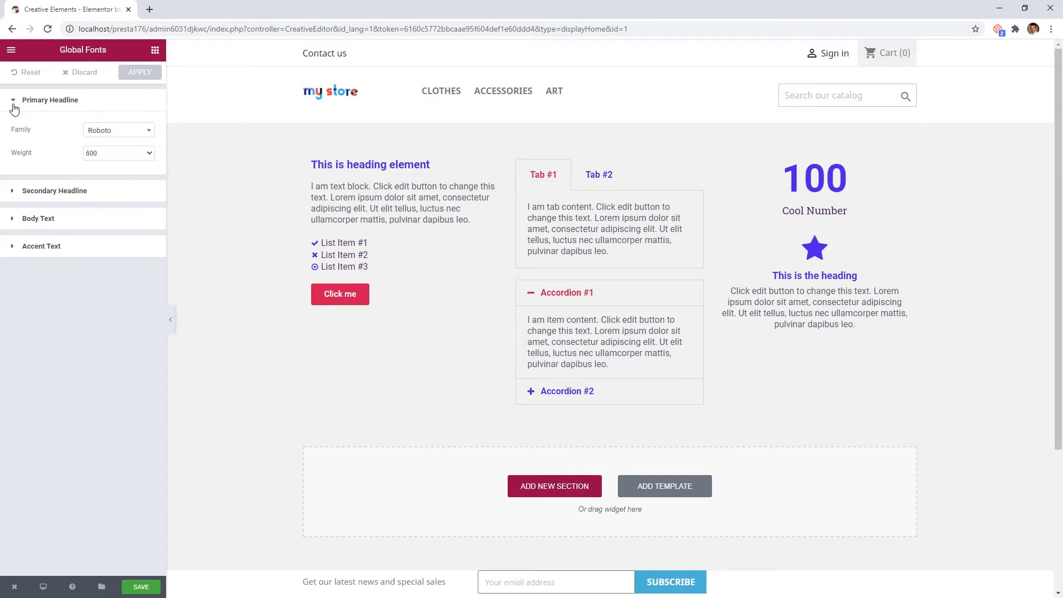
{"action": "left_click", "coordinate": [122, 139]}
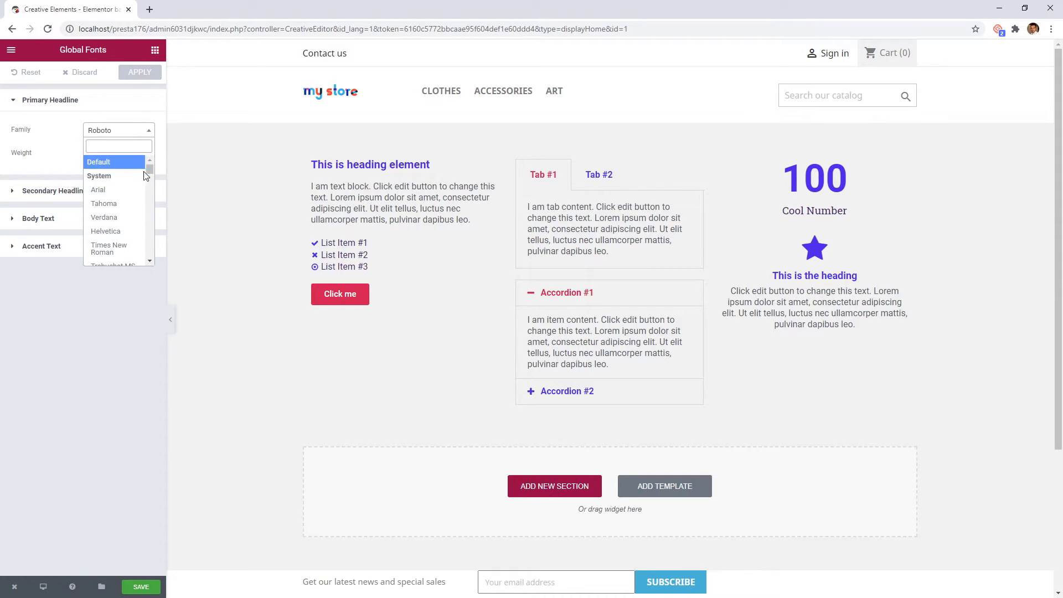
{"action": "left_click_drag", "start_coordinate": [149, 163], "coordinate": [146, 227]}
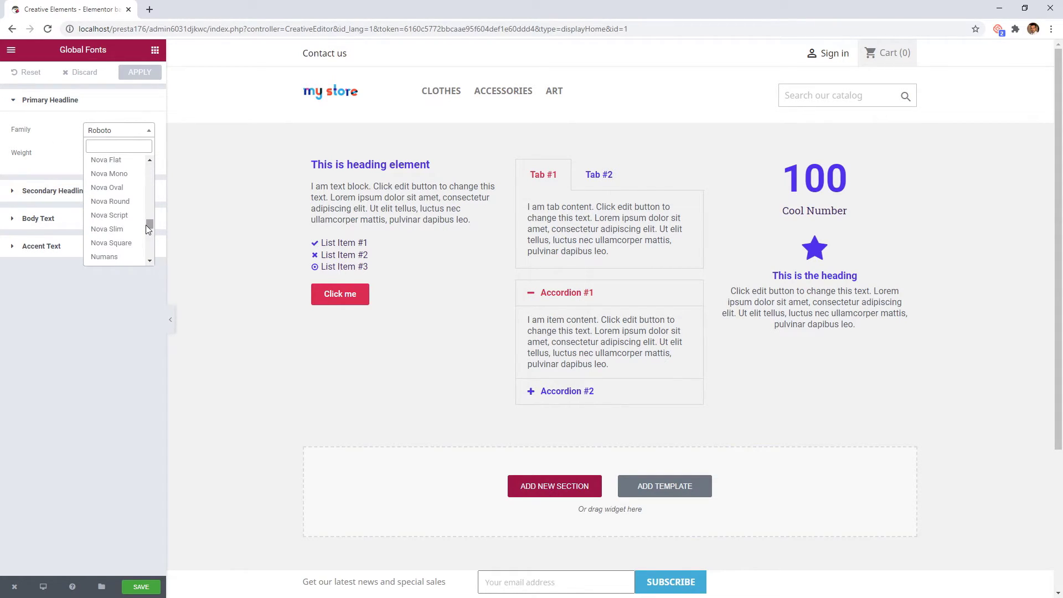
{"action": "left_click", "coordinate": [126, 204]}
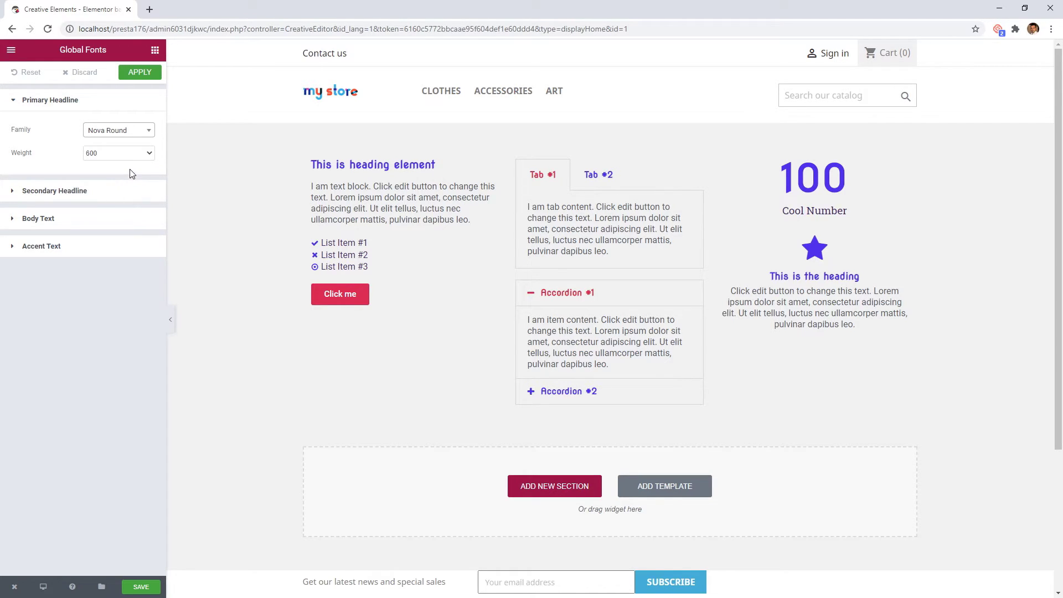
{"action": "left_click", "coordinate": [138, 133]}
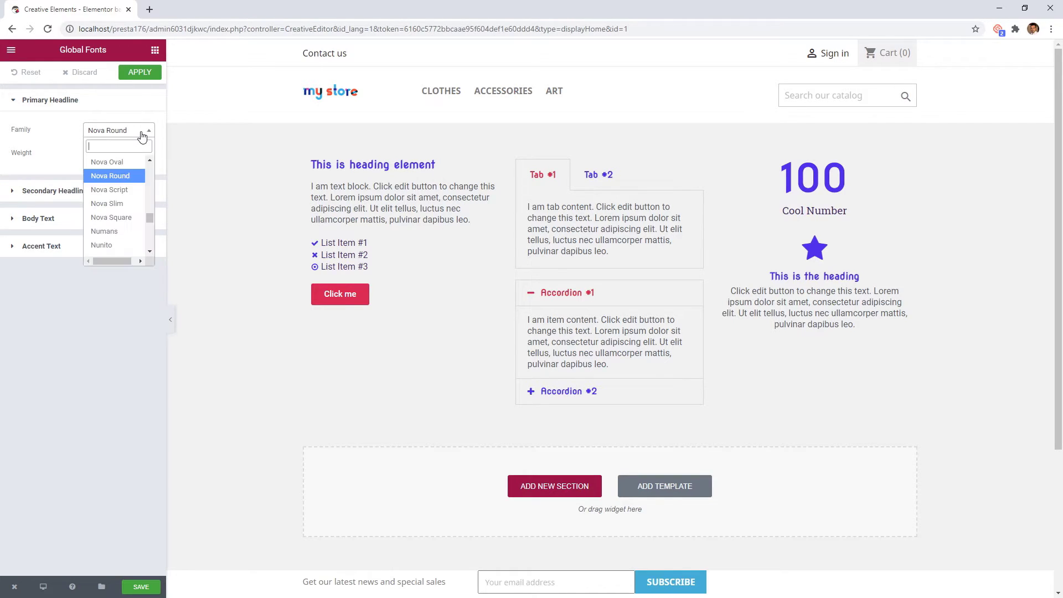
{"action": "left_click", "coordinate": [126, 245]}
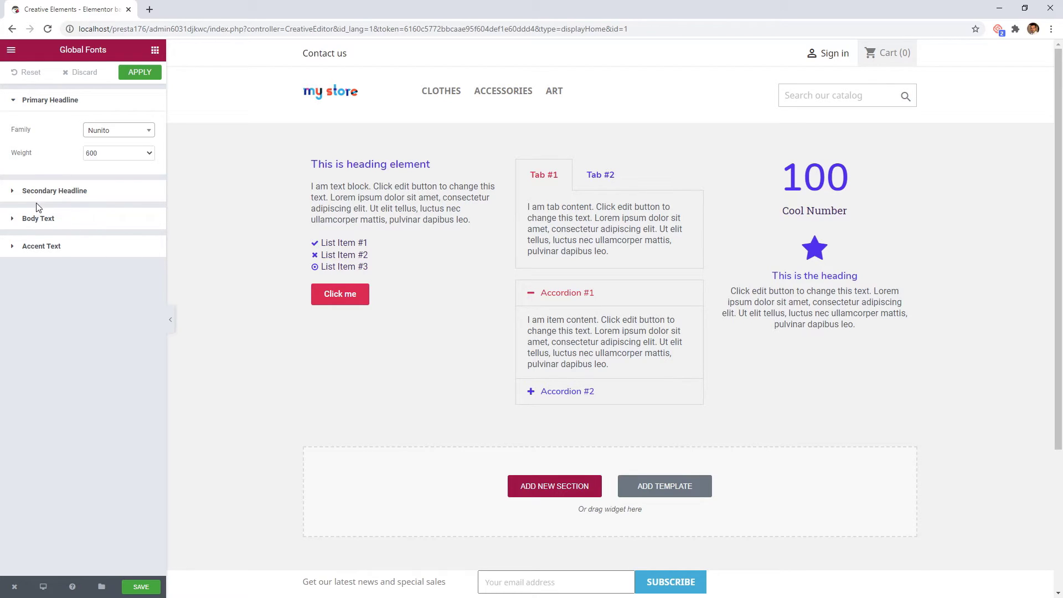
Set the Body Text font family to Ubuntu after trying Salsa, and apply the global fonts
{"action": "left_click", "coordinate": [39, 219]}
{"action": "left_click", "coordinate": [104, 251]}
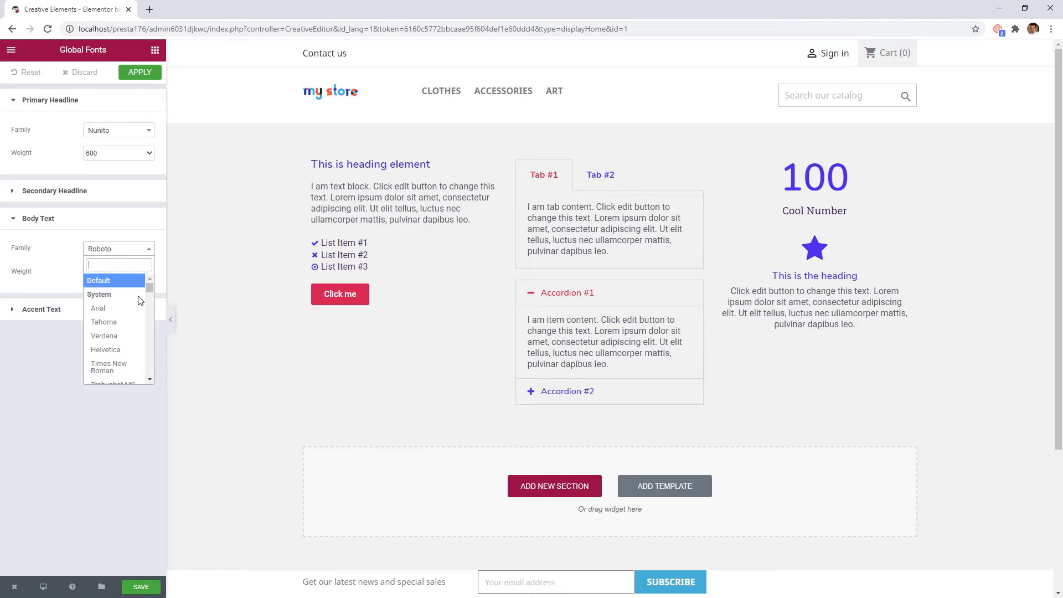
{"action": "left_click_drag", "start_coordinate": [146, 290], "coordinate": [150, 359]}
{"action": "left_click", "coordinate": [119, 310]}
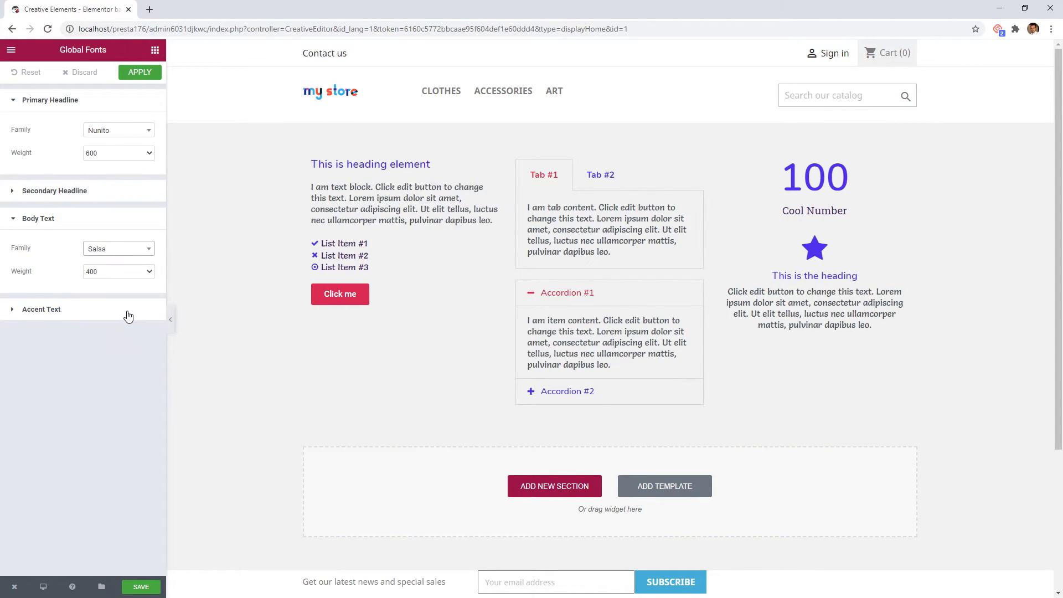
{"action": "left_click", "coordinate": [142, 249]}
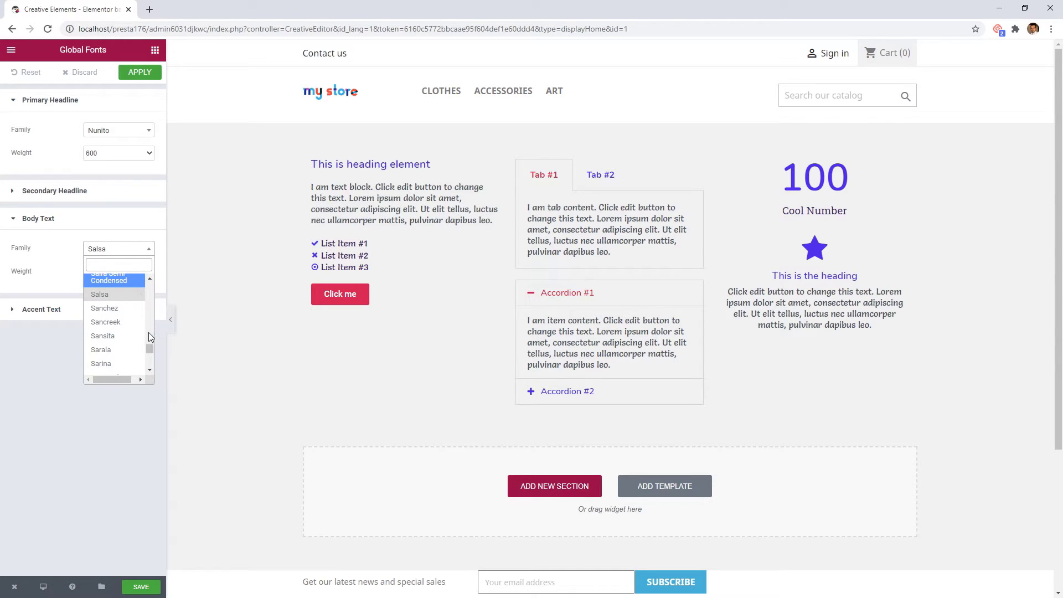
{"action": "left_click_drag", "start_coordinate": [148, 334], "coordinate": [149, 358]}
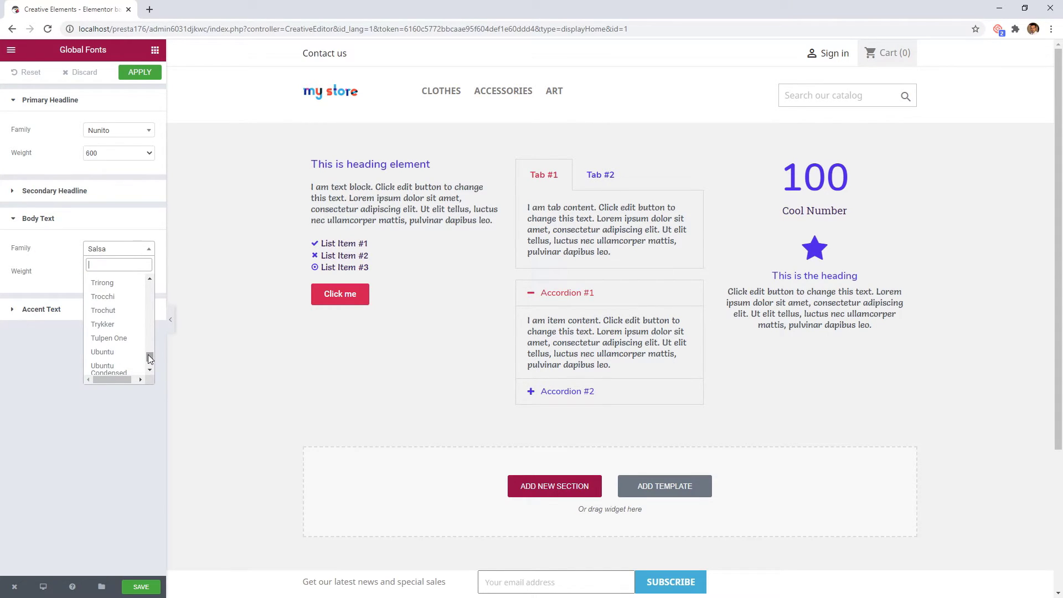
{"action": "left_click", "coordinate": [133, 352]}
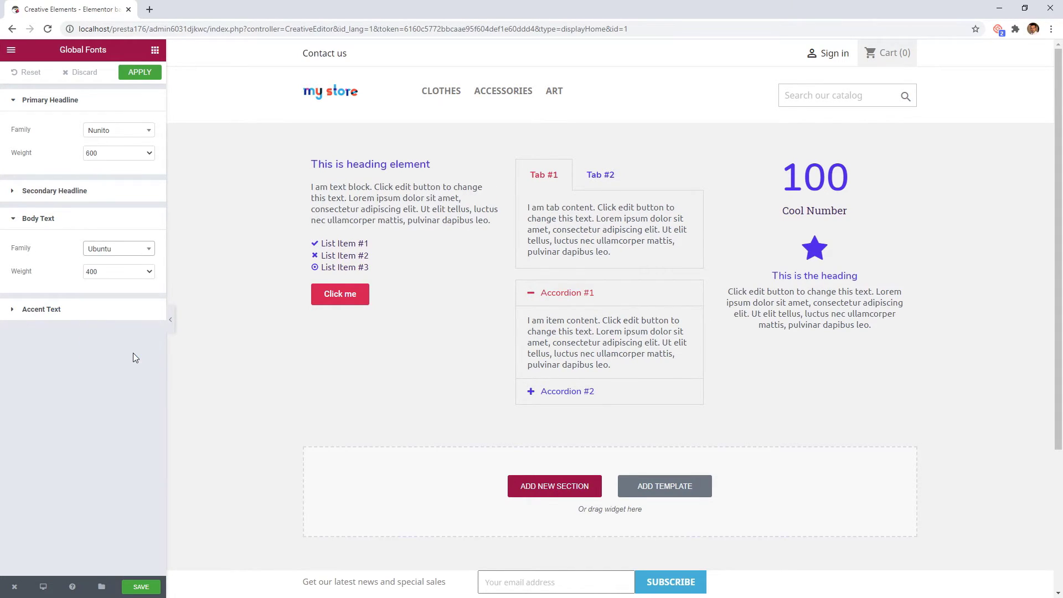
{"action": "left_click", "coordinate": [138, 78]}
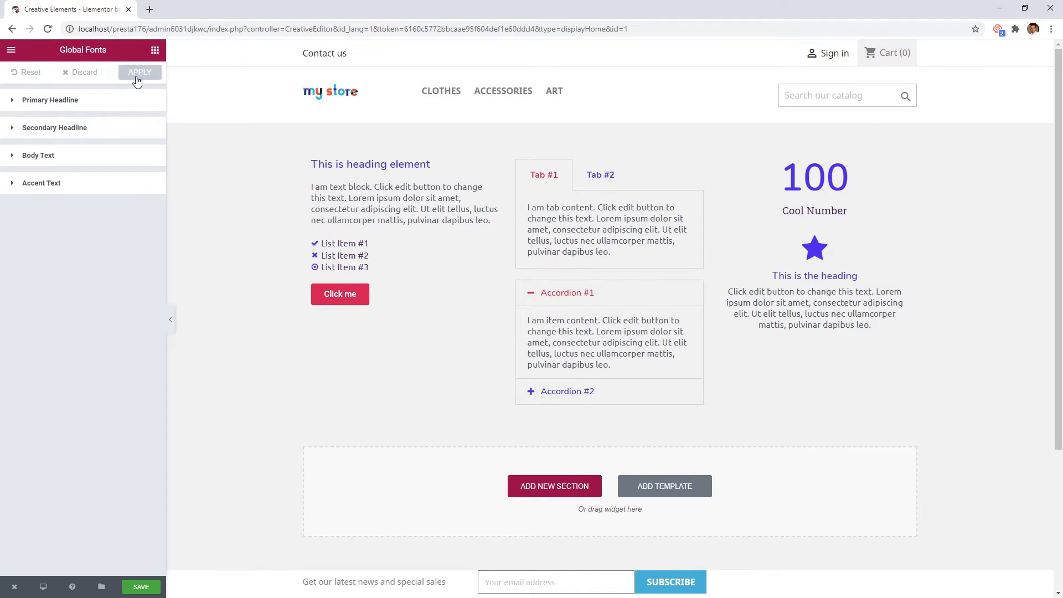
Place a new Heading widget below the Click me button
{"action": "left_click", "coordinate": [11, 51]}
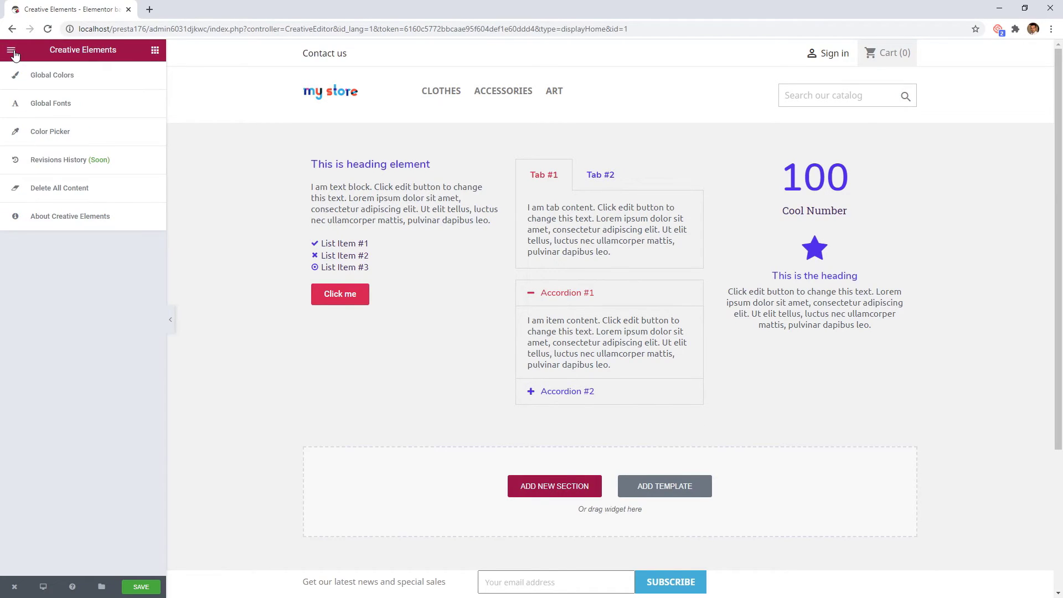
{"action": "left_click", "coordinate": [12, 51]}
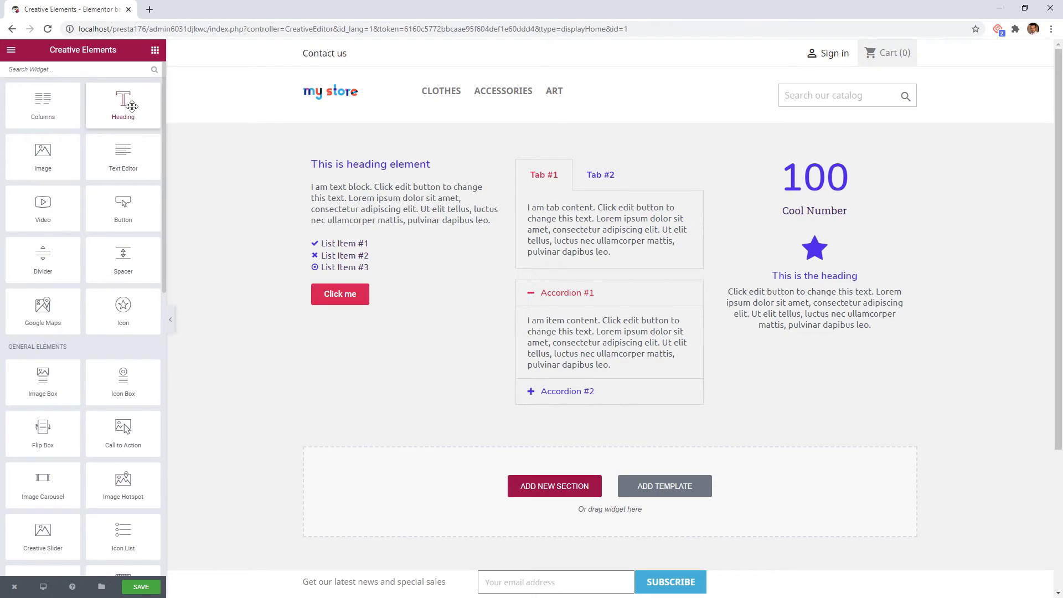
{"action": "left_click_drag", "start_coordinate": [132, 107], "coordinate": [361, 302]}
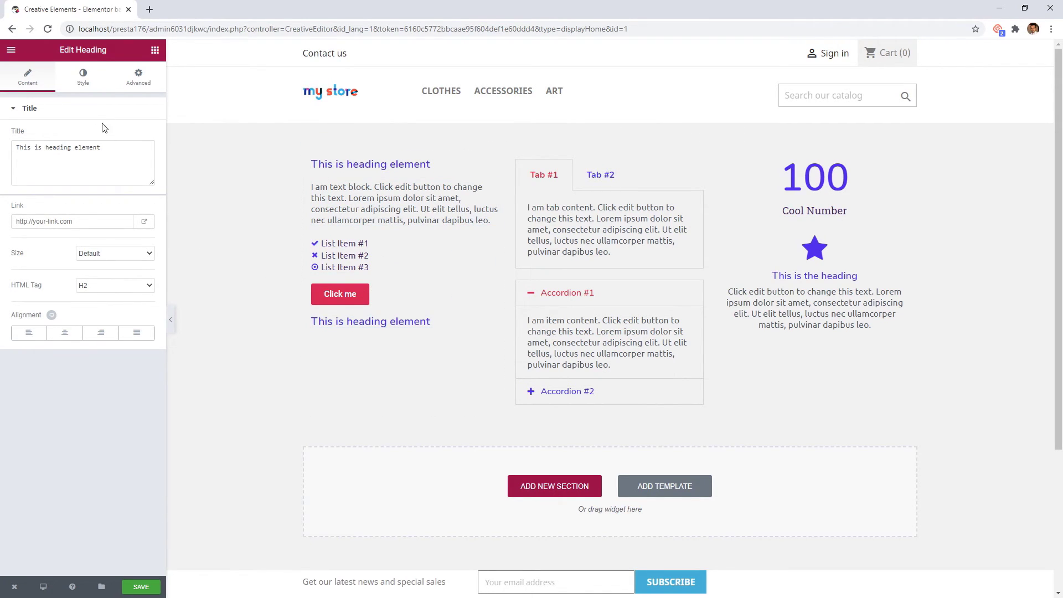
Give the new heading a dark #282828 text colour
{"action": "left_click", "coordinate": [92, 85]}
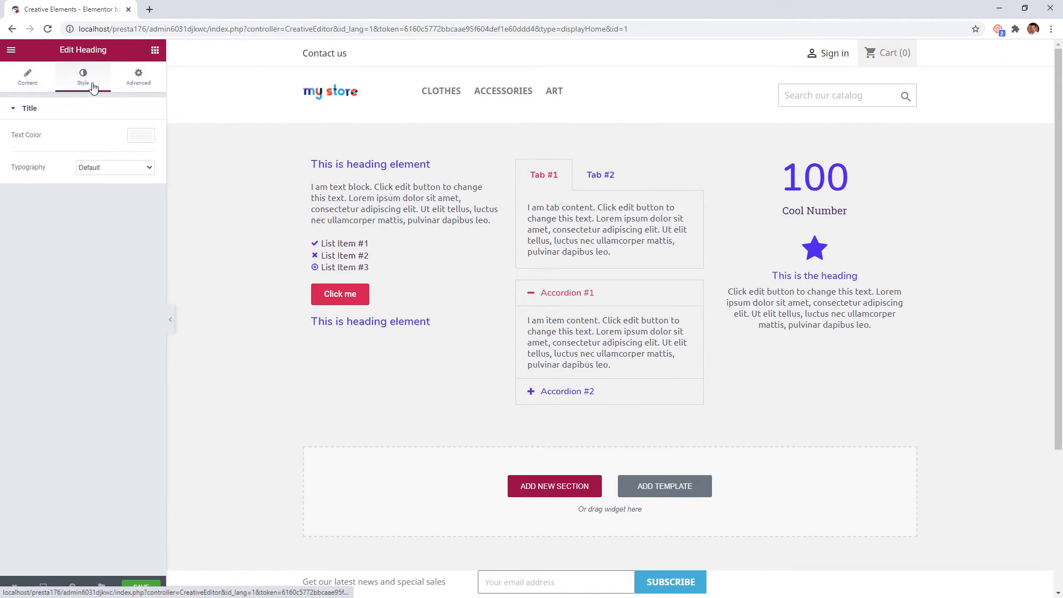
{"action": "left_click", "coordinate": [135, 140]}
{"action": "mouse_move", "coordinate": [61, 216]}
{"action": "left_mouse_down"}
{"action": "mouse_move", "coordinate": [54, 225]}
{"action": "mouse_move", "coordinate": [30, 219]}
{"action": "mouse_move", "coordinate": [23, 233]}
{"action": "left_mouse_up"}
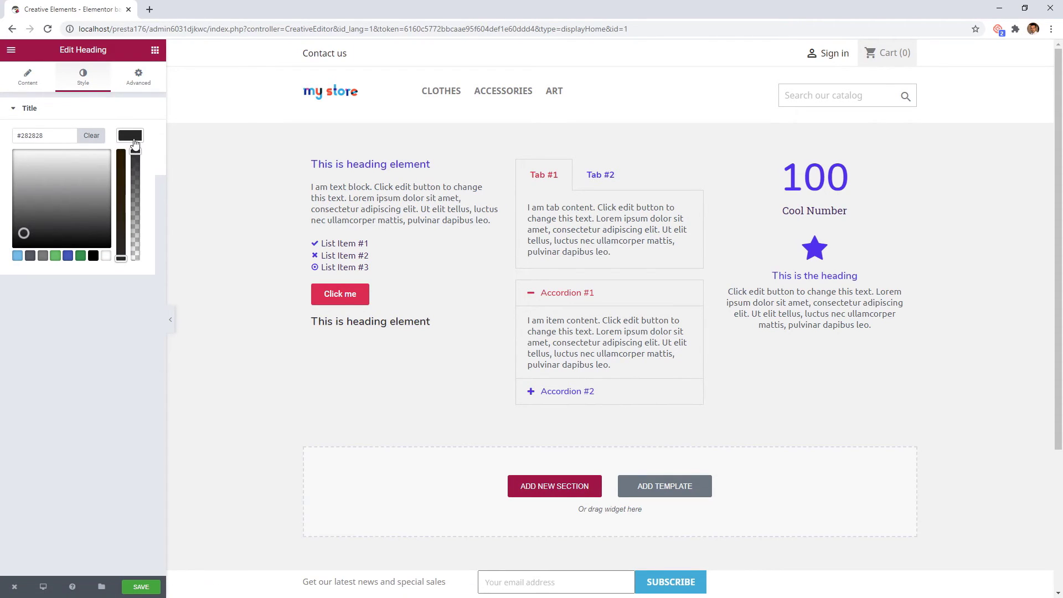
{"action": "left_click", "coordinate": [135, 143]}
Set the heading's typography to Custom with the Aladin font family
{"action": "left_click", "coordinate": [118, 168]}
{"action": "left_click", "coordinate": [120, 187]}
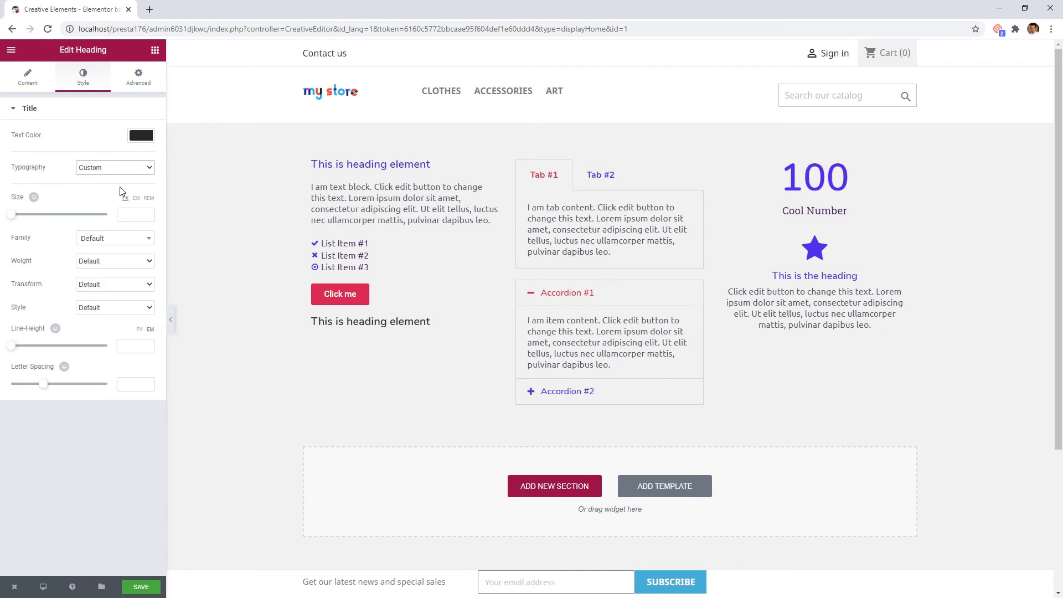
{"action": "left_click", "coordinate": [118, 238]}
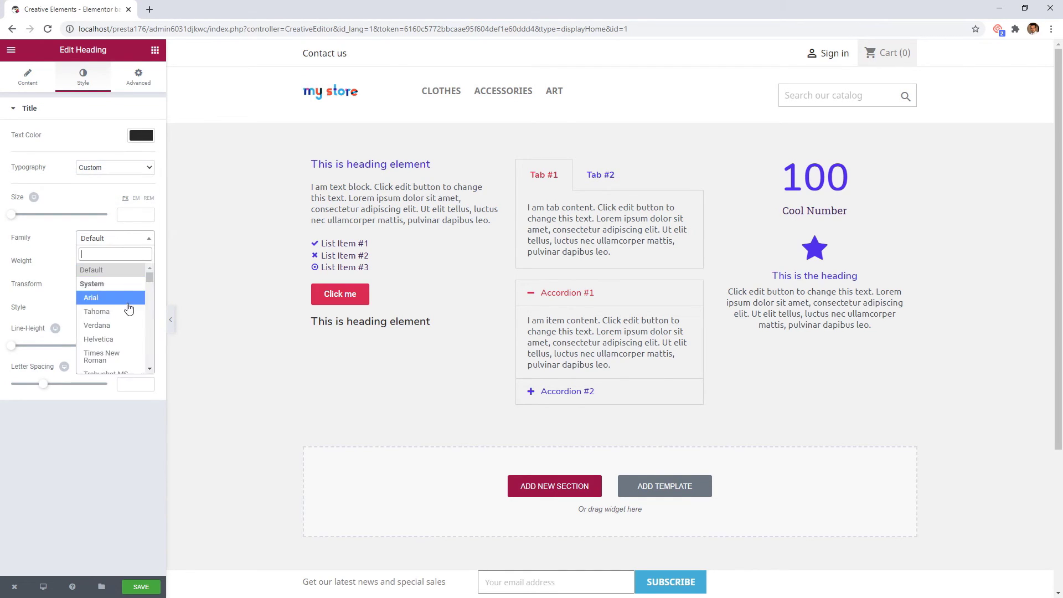
{"action": "scroll", "coordinate": [126, 308], "scroll_direction": "down", "scroll_amount": 5}
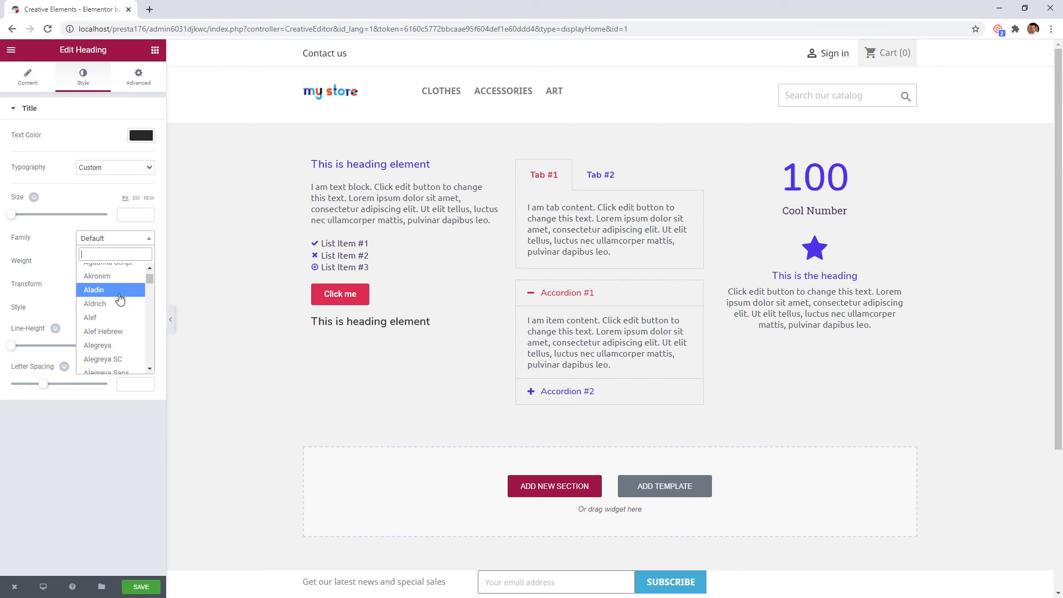
{"action": "left_click", "coordinate": [120, 291]}
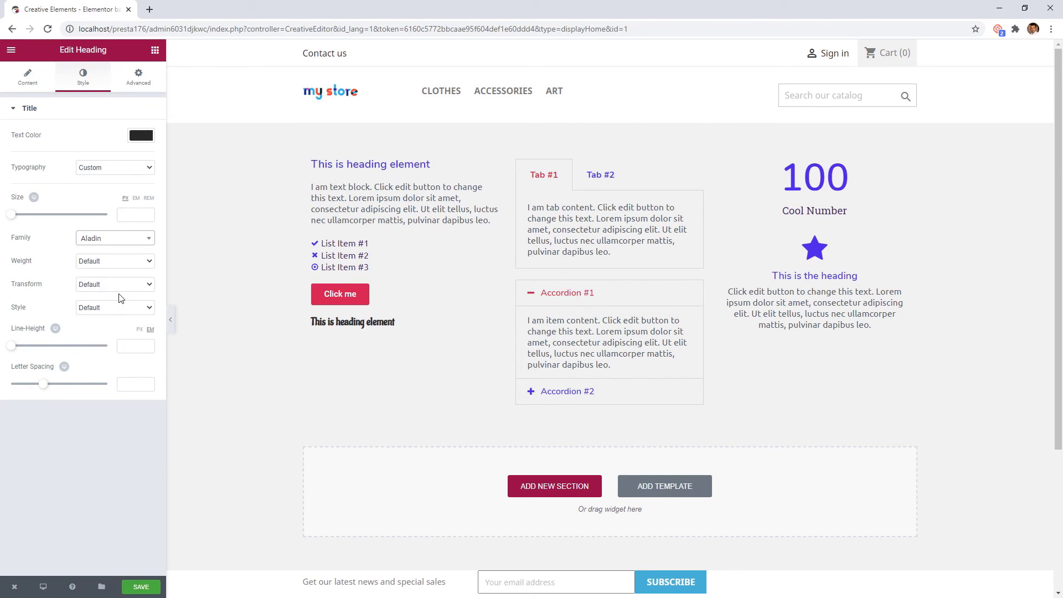